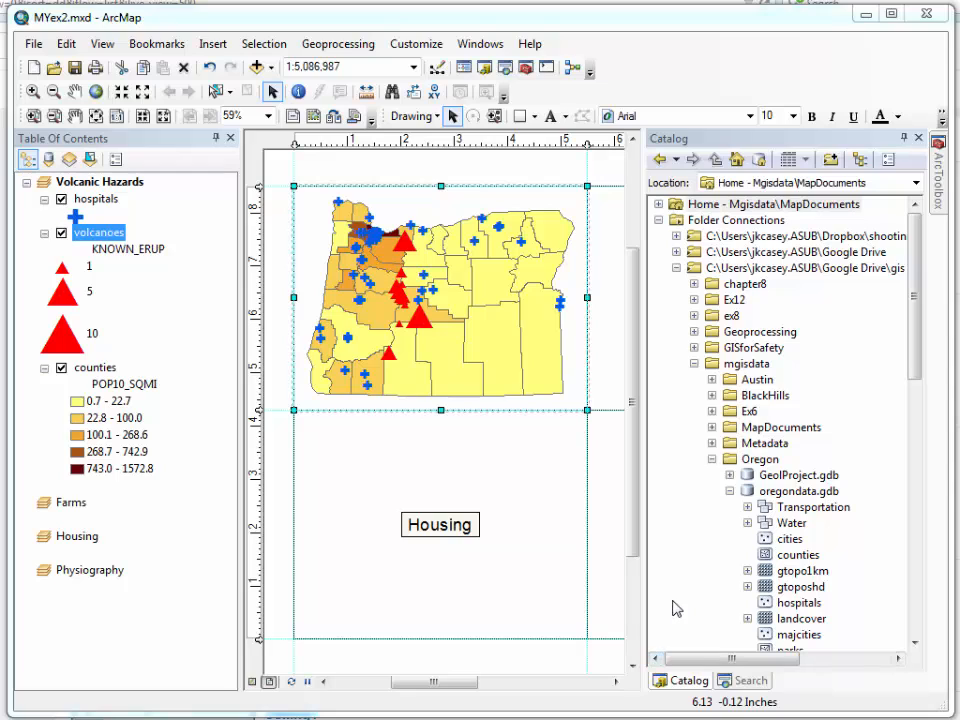
Collapse the Volcanic Hazards data frame and activate the Farms data frame
{"action": "left_click", "coordinate": [26, 182]}
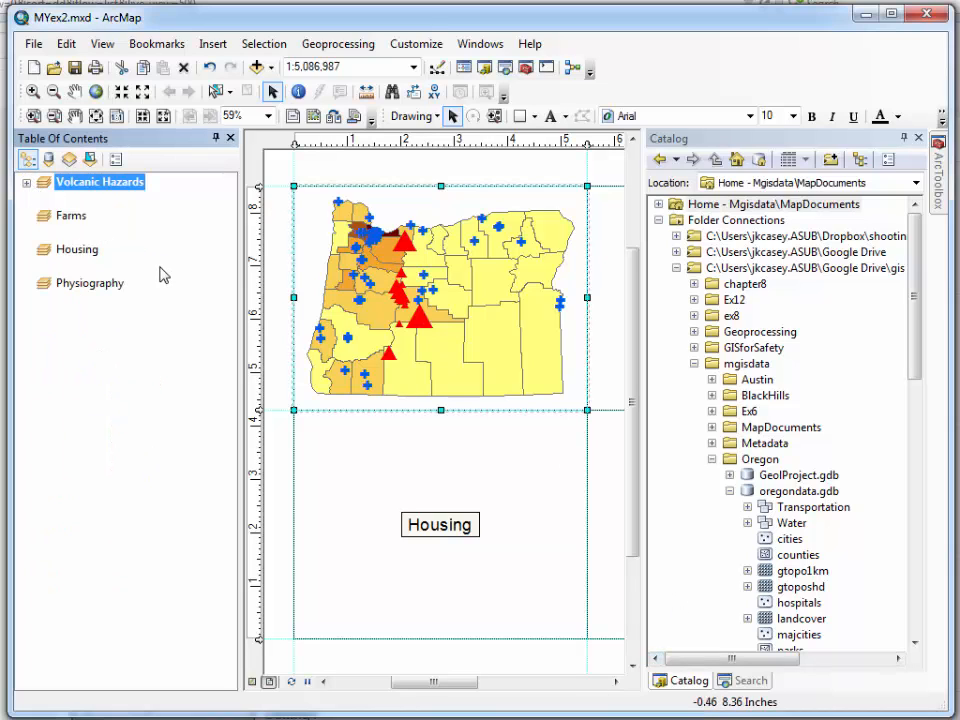
{"action": "left_click", "coordinate": [73, 216]}
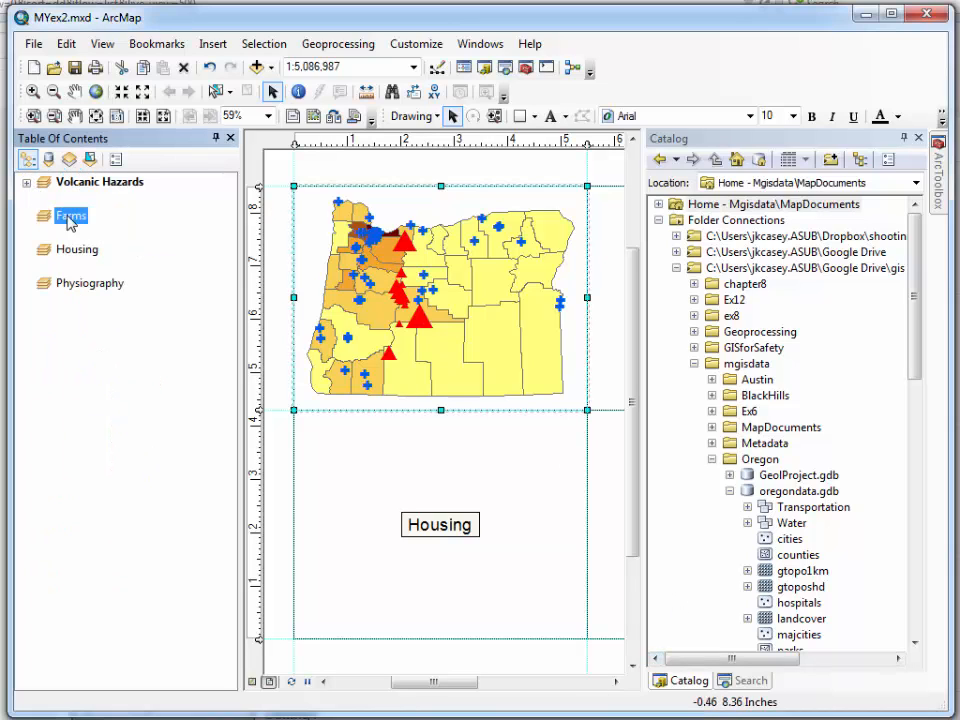
{"action": "right_click", "coordinate": [72, 221]}
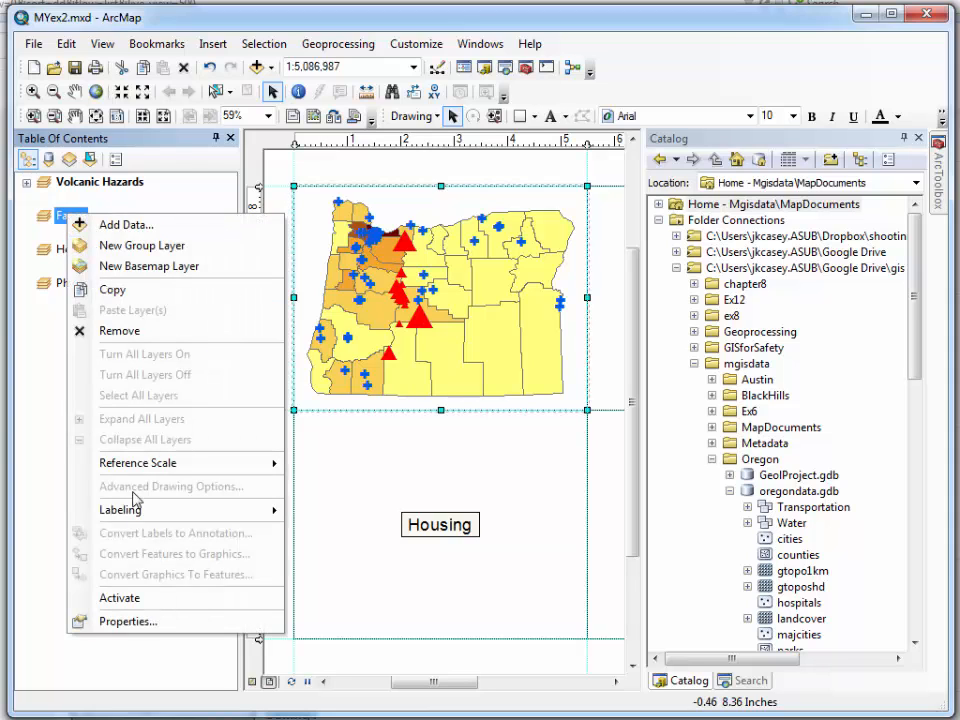
{"action": "left_click", "coordinate": [125, 599]}
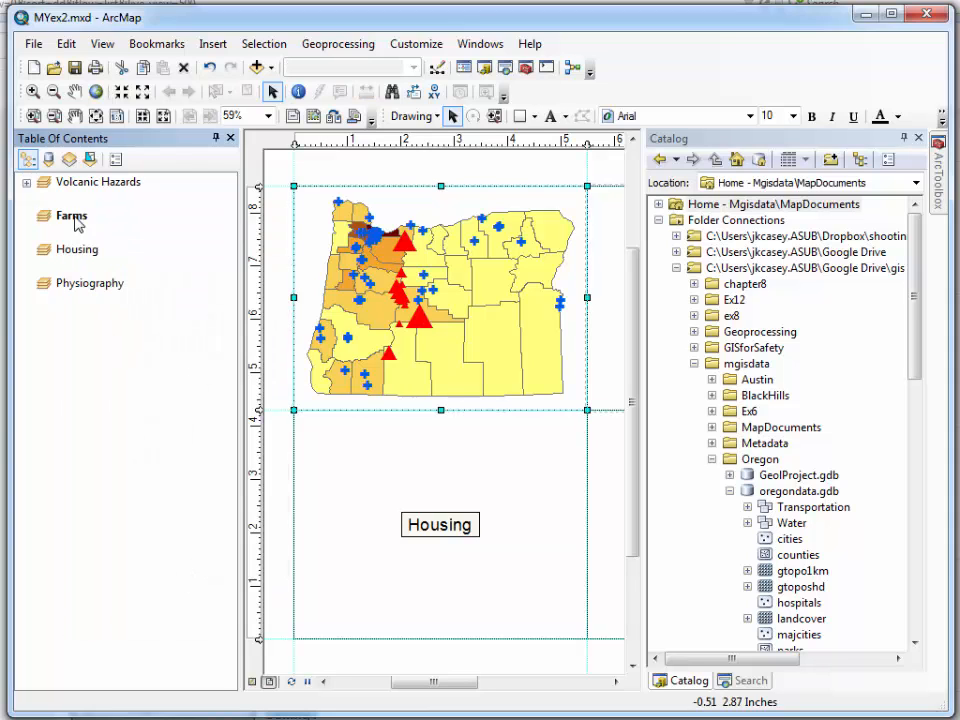
Add the counties feature class from oregondata.gdb to the Farms data frame on the layout
{"action": "left_click", "coordinate": [615, 682]}
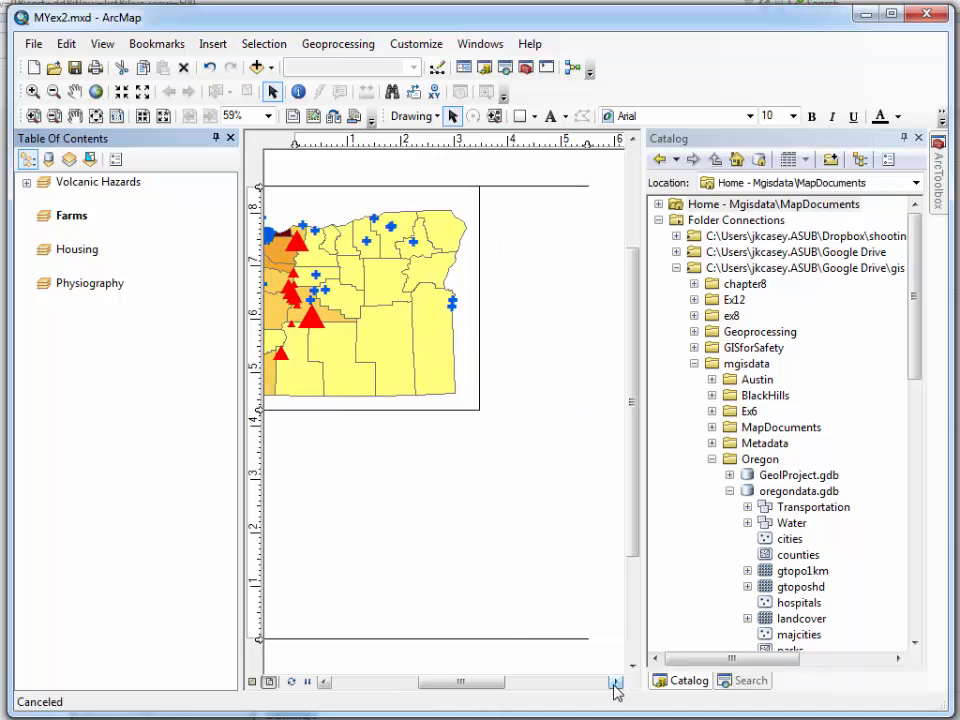
{"action": "left_click", "coordinate": [615, 682]}
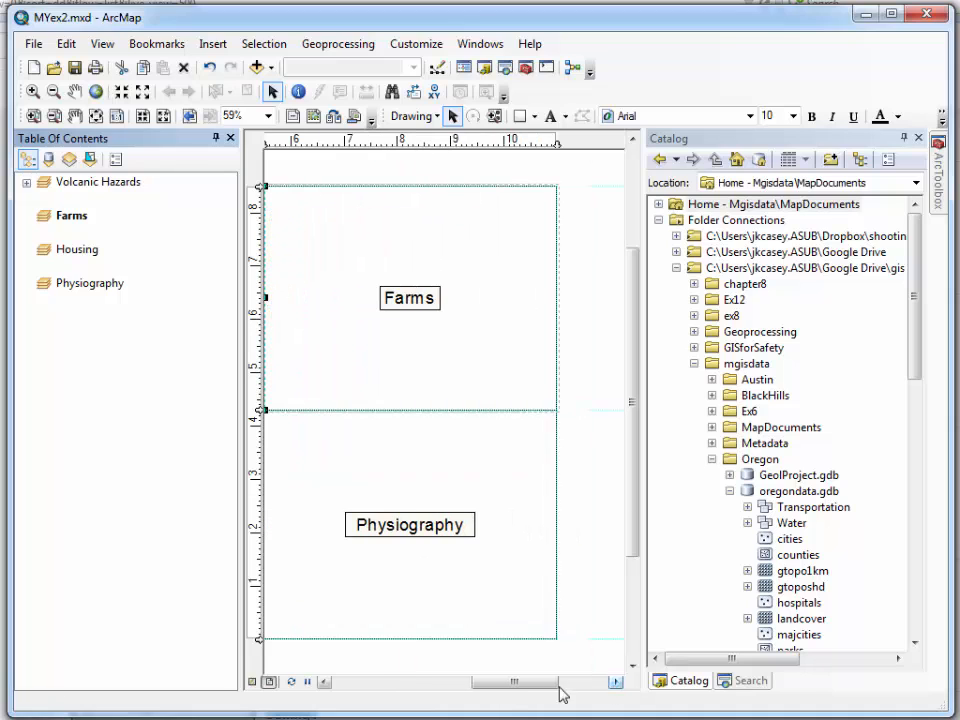
{"action": "left_click_drag", "start_coordinate": [517, 683], "coordinate": [513, 683]}
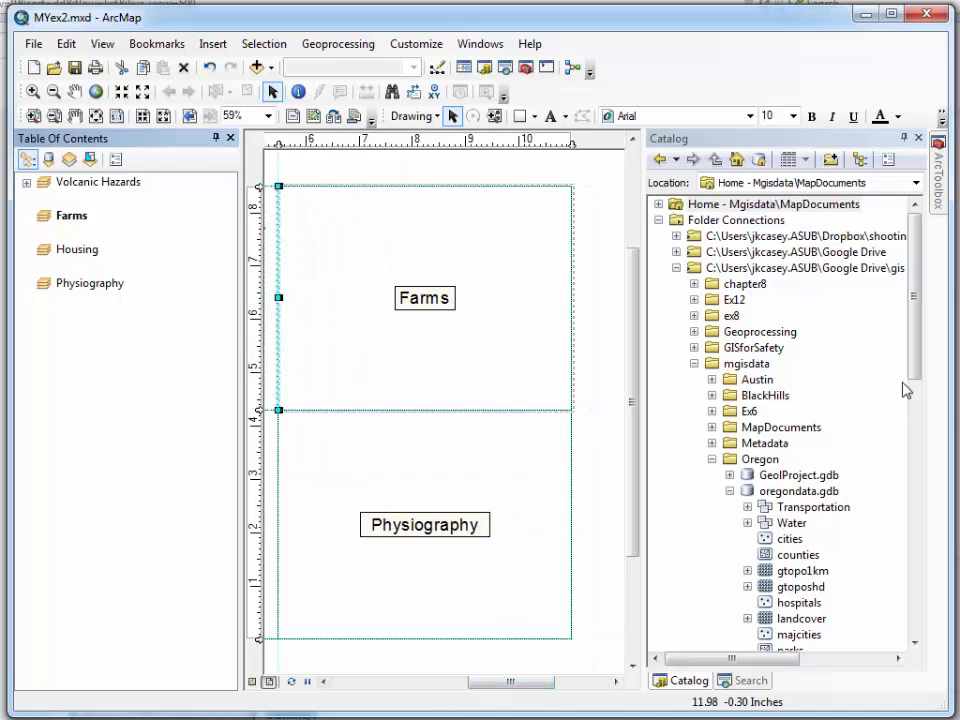
{"action": "scroll", "coordinate": [915, 380], "scroll_direction": "down", "scroll_amount": 2}
{"action": "left_click_drag", "start_coordinate": [768, 456], "coordinate": [542, 355]}
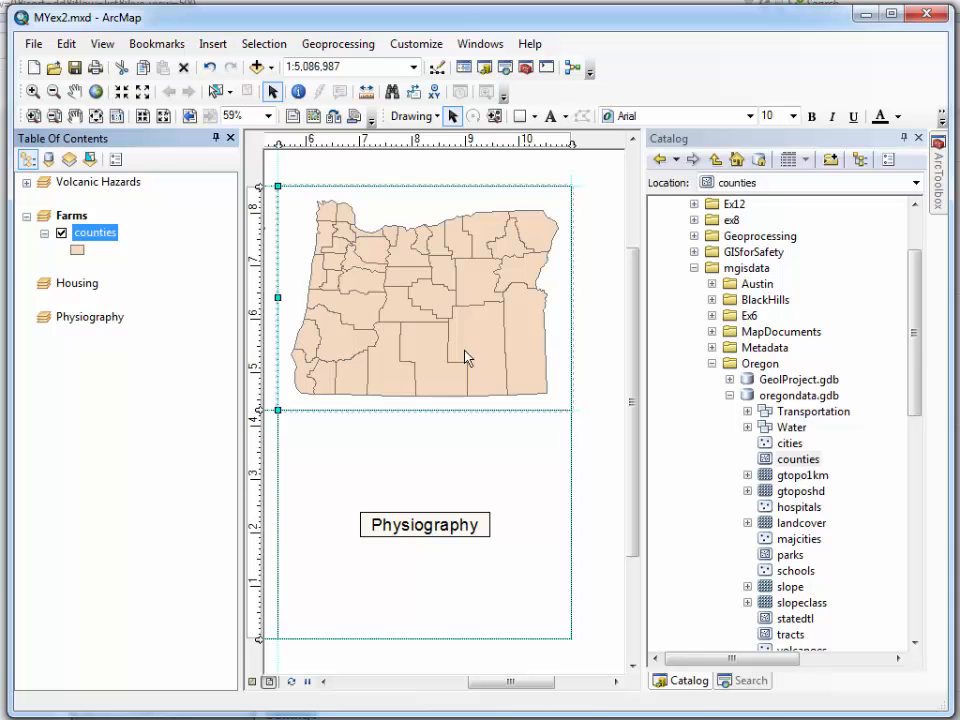
Open the counties attribute table and examine the NO_FARMS07 and SQMI fields
{"action": "right_click", "coordinate": [95, 236]}
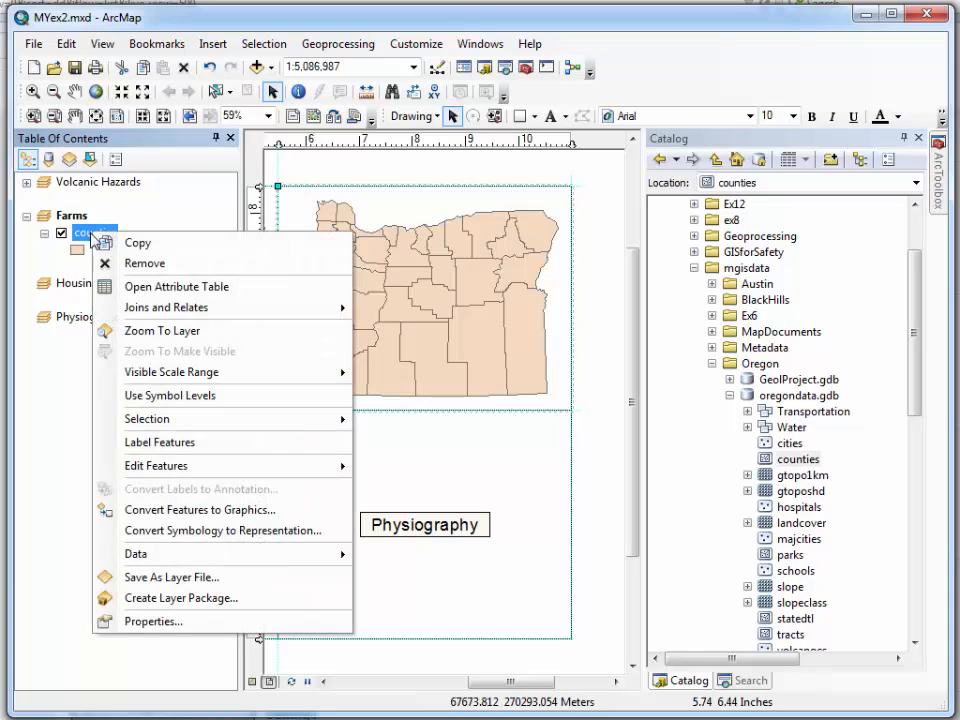
{"action": "left_click", "coordinate": [130, 289]}
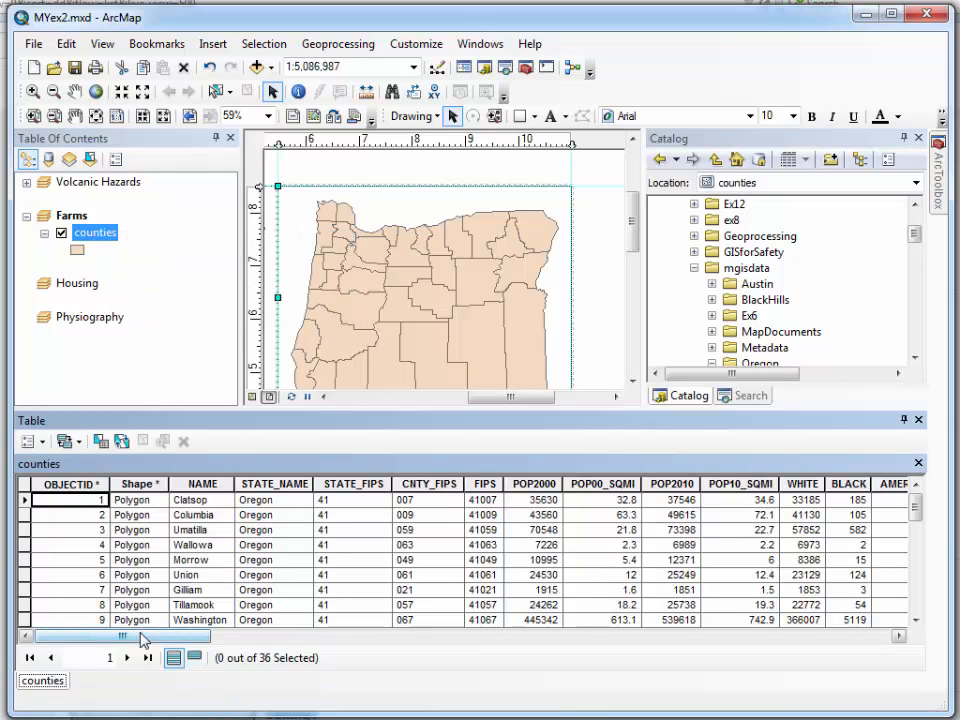
{"action": "left_click_drag", "start_coordinate": [143, 640], "coordinate": [741, 647]}
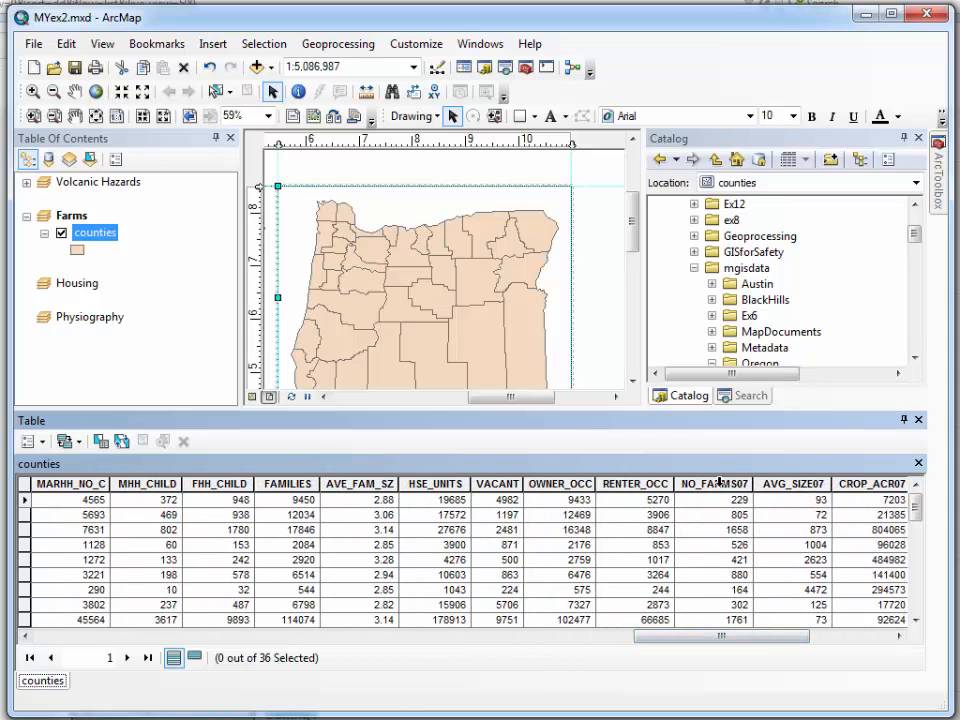
{"action": "left_click_drag", "start_coordinate": [733, 636], "coordinate": [805, 640]}
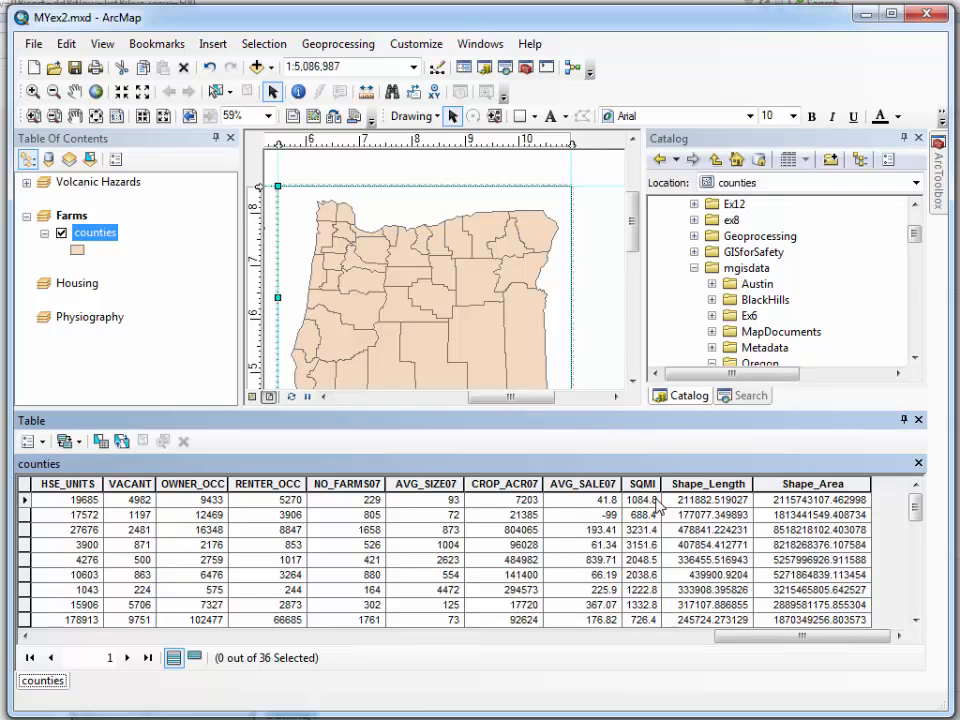
{"action": "left_click", "coordinate": [362, 484]}
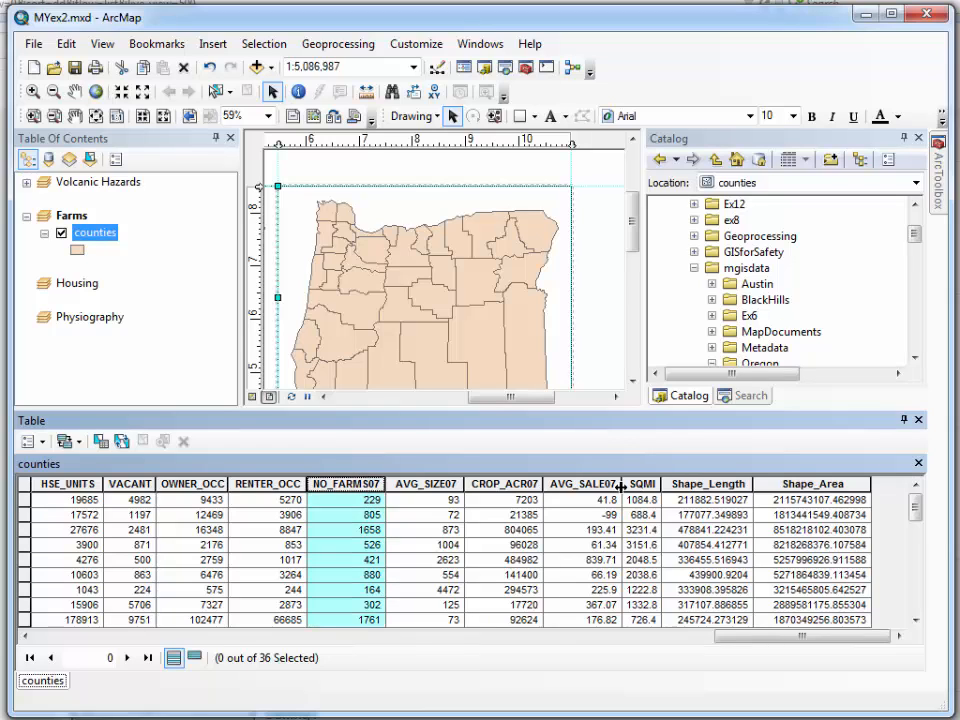
{"action": "left_click", "coordinate": [651, 484]}
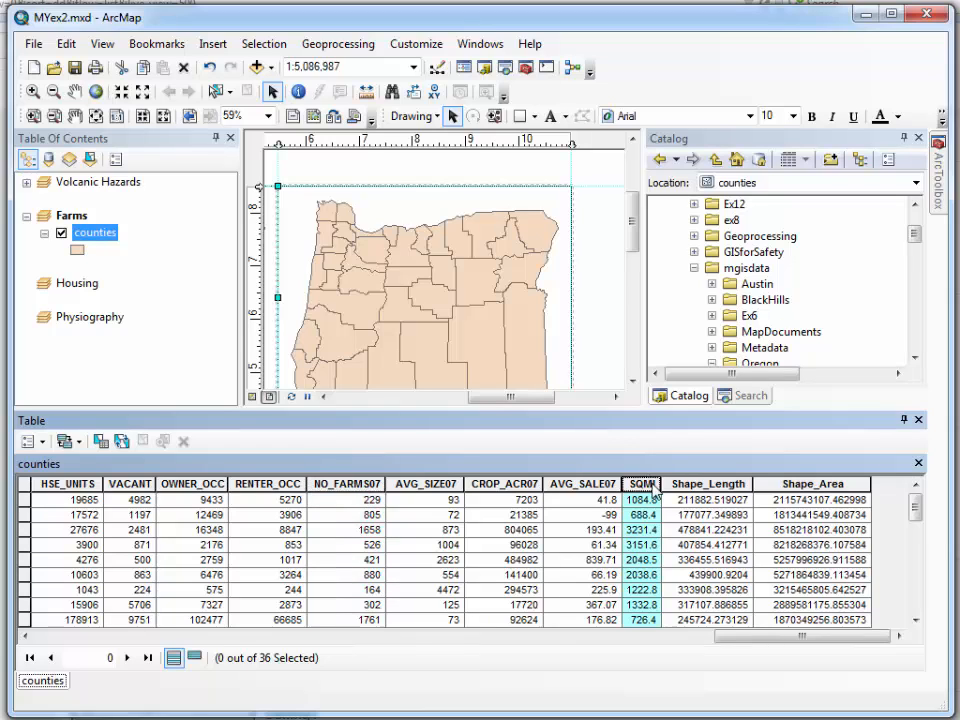
Symbolize the Farms counties layer with graduated colors, using NO_FARMS07 as the value and SQMI as the normalization
{"action": "double_click", "coordinate": [95, 235]}
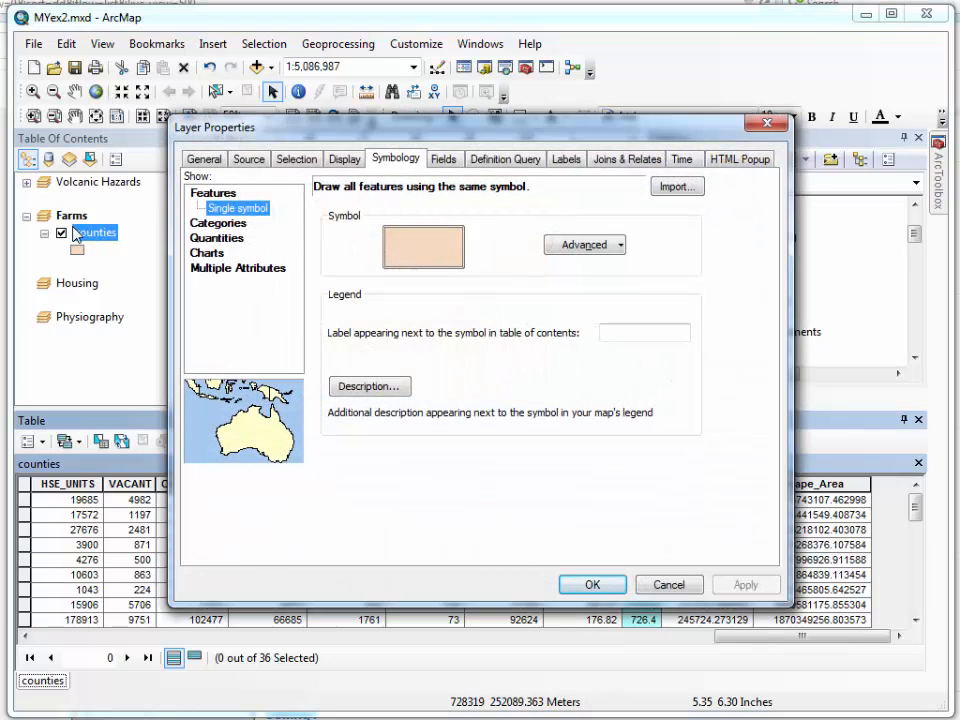
{"action": "left_click", "coordinate": [216, 239]}
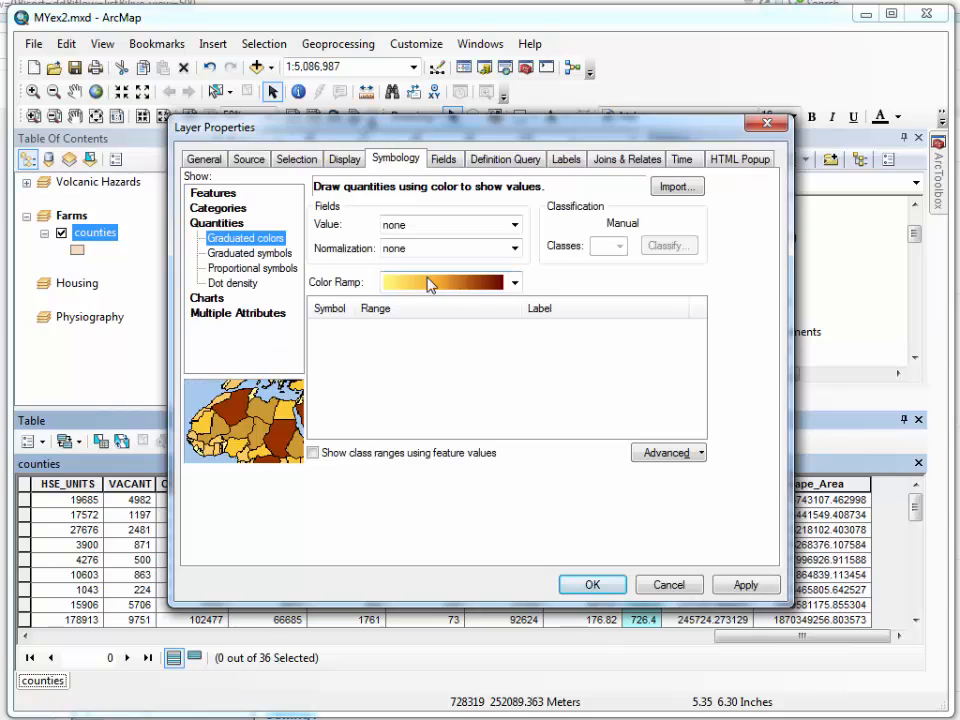
{"action": "left_click", "coordinate": [512, 225]}
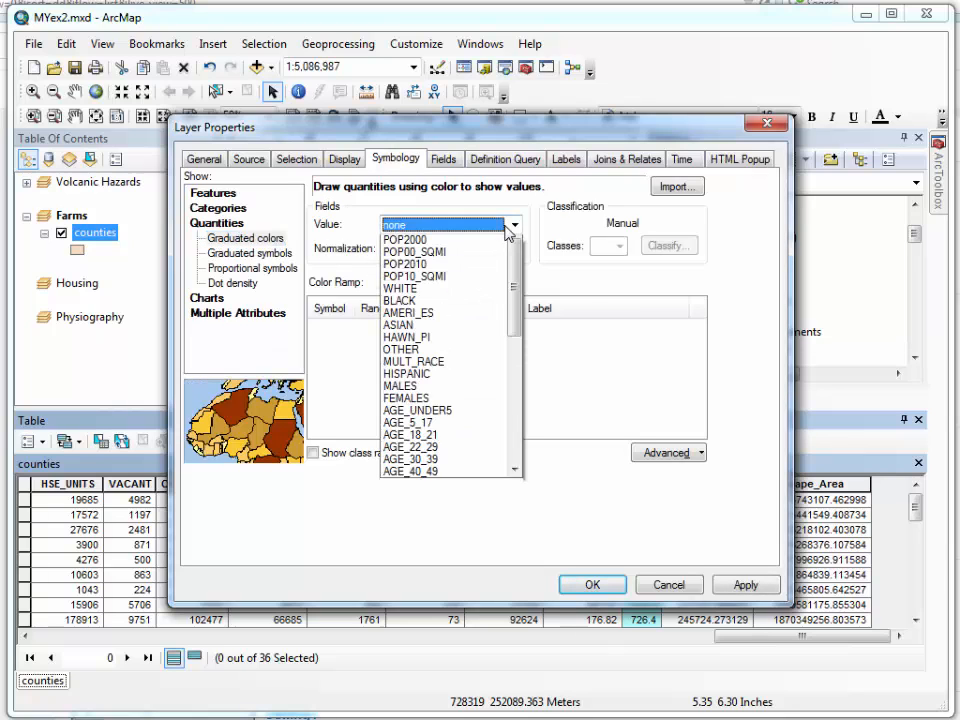
{"action": "left_click_drag", "start_coordinate": [514, 320], "coordinate": [516, 450]}
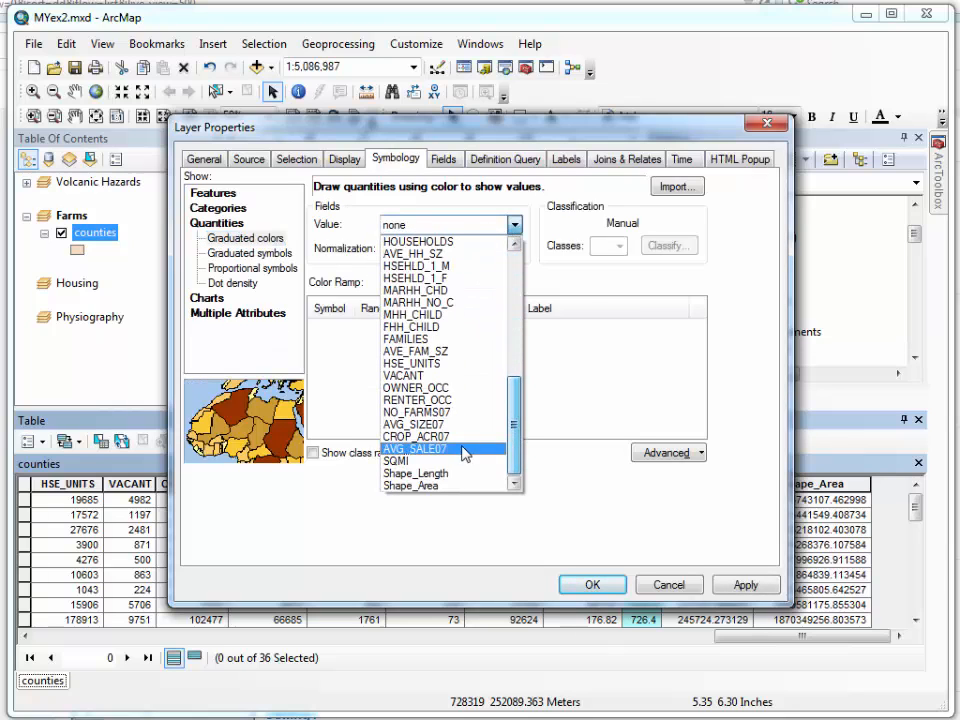
{"action": "left_click", "coordinate": [437, 414]}
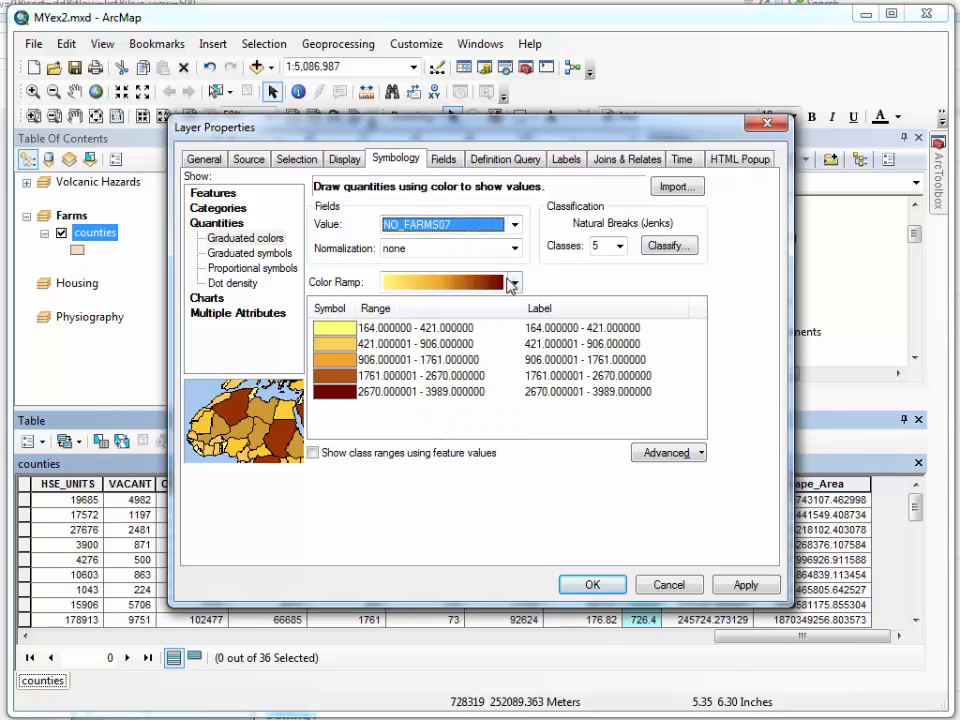
{"action": "left_click", "coordinate": [513, 249]}
{"action": "left_click_drag", "start_coordinate": [514, 310], "coordinate": [514, 470]}
{"action": "left_click", "coordinate": [448, 485]}
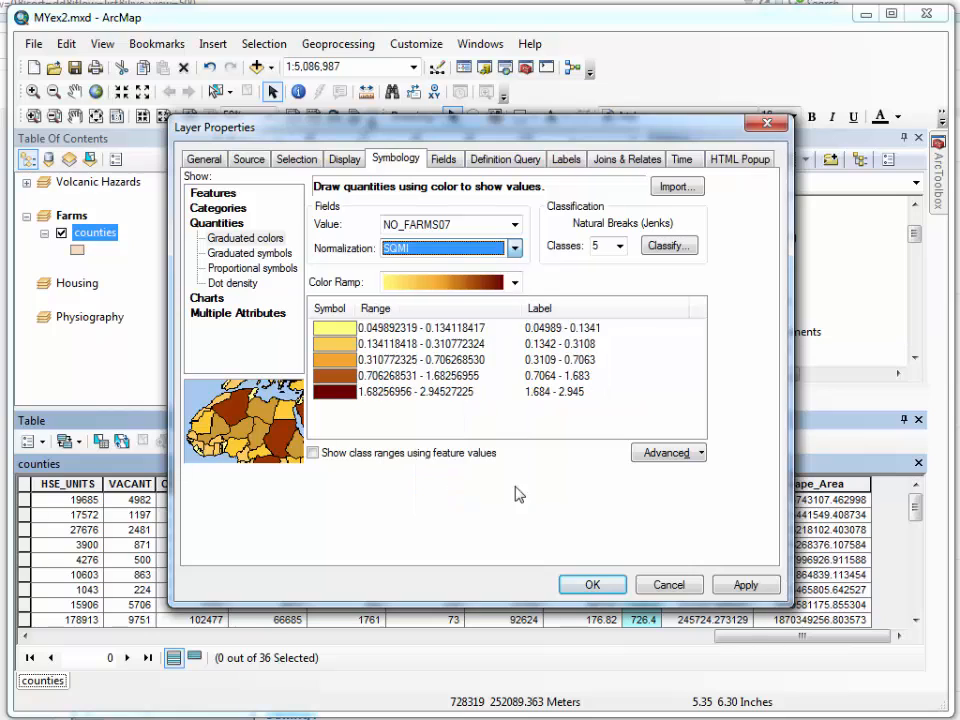
Format the class labels as numeric values rounded to one decimal place
{"action": "right_click", "coordinate": [597, 318]}
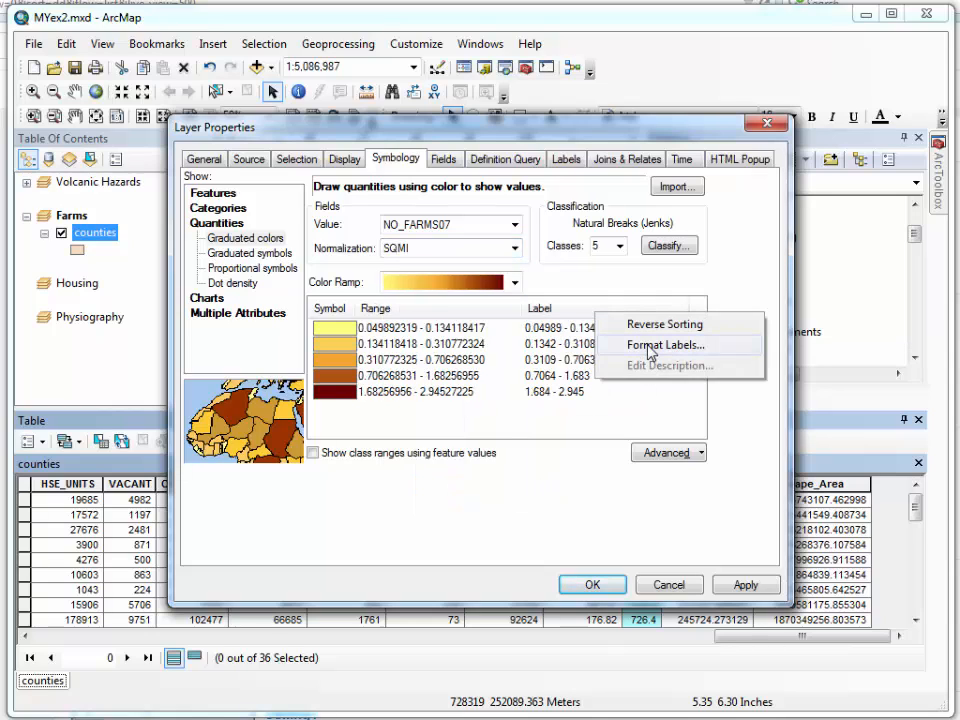
{"action": "left_click", "coordinate": [651, 346]}
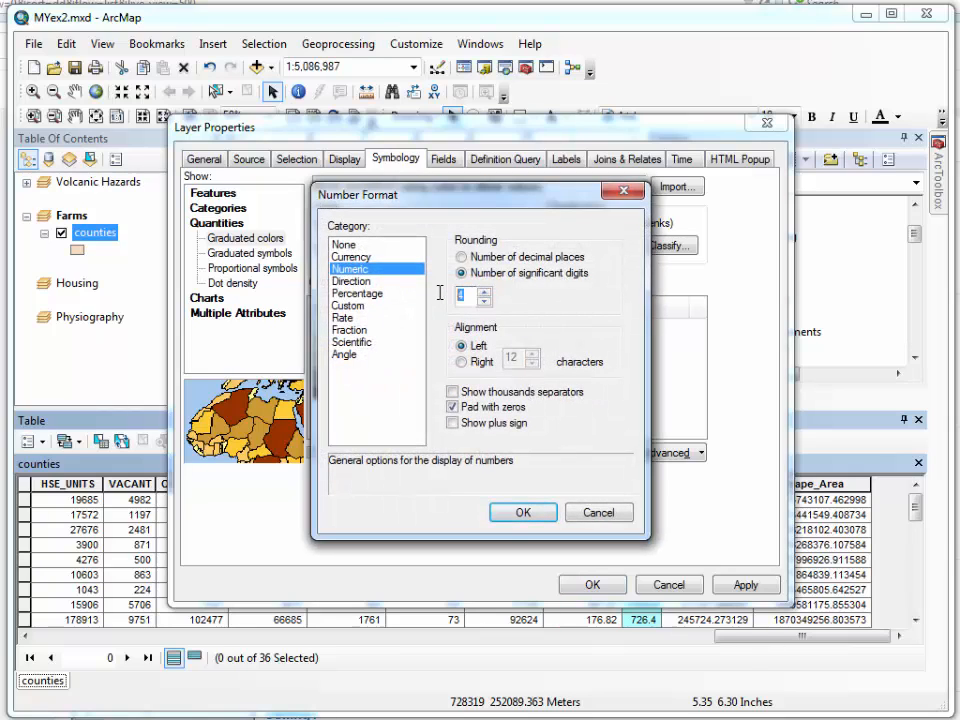
{"action": "left_click", "coordinate": [462, 257]}
{"action": "double_click", "coordinate": [464, 298]}
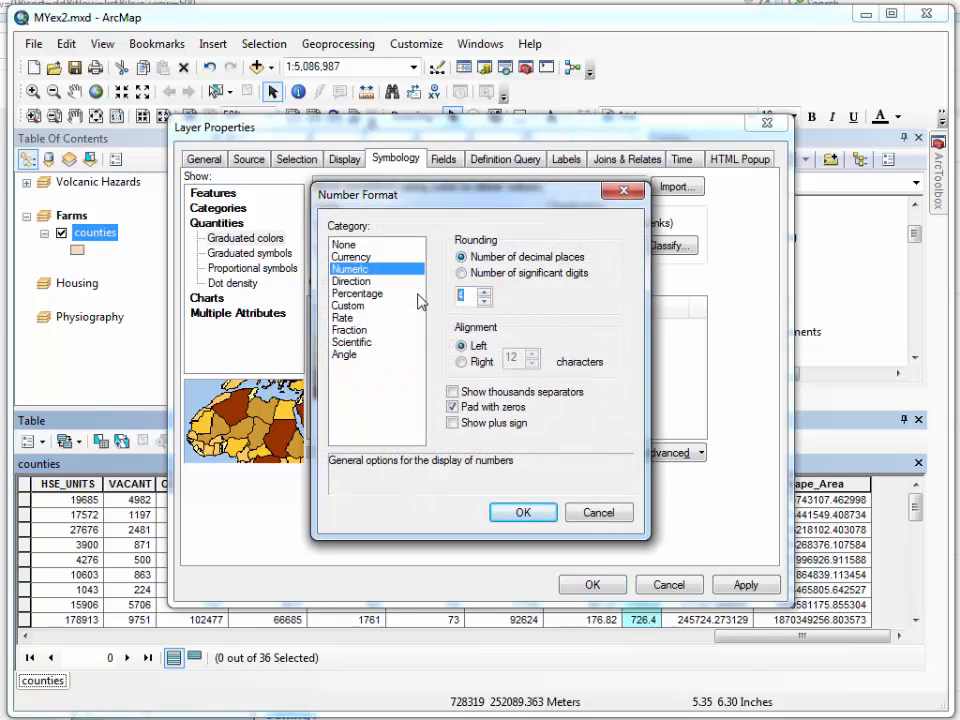
{"action": "left_click", "coordinate": [533, 516]}
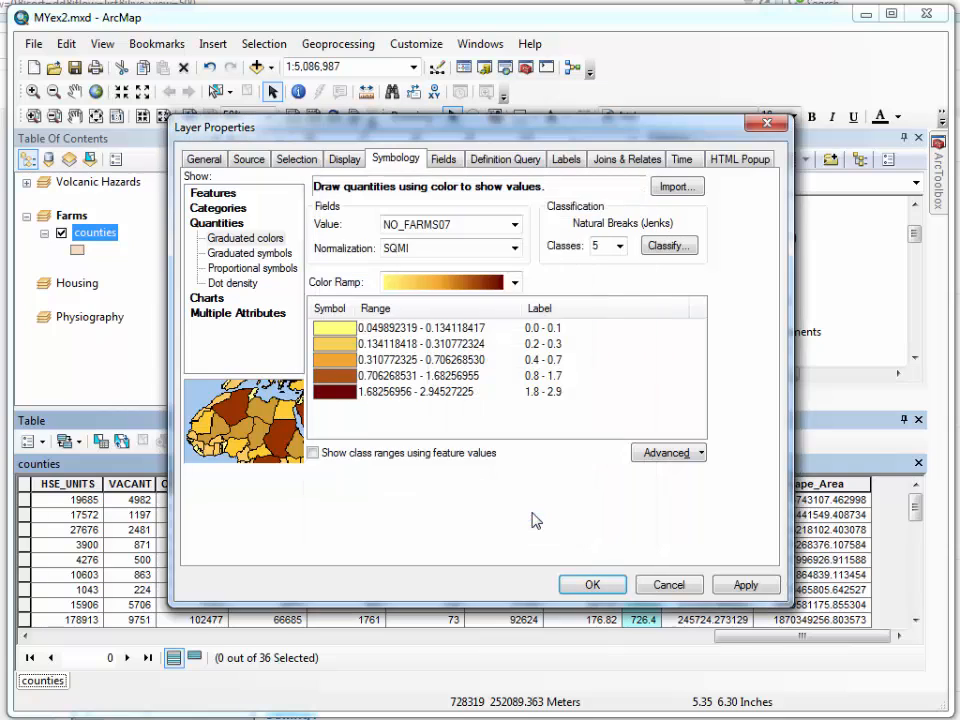
Choose the pale yellow to dark brown color ramp and apply the symbology to the counties layer
{"action": "left_click", "coordinate": [514, 282]}
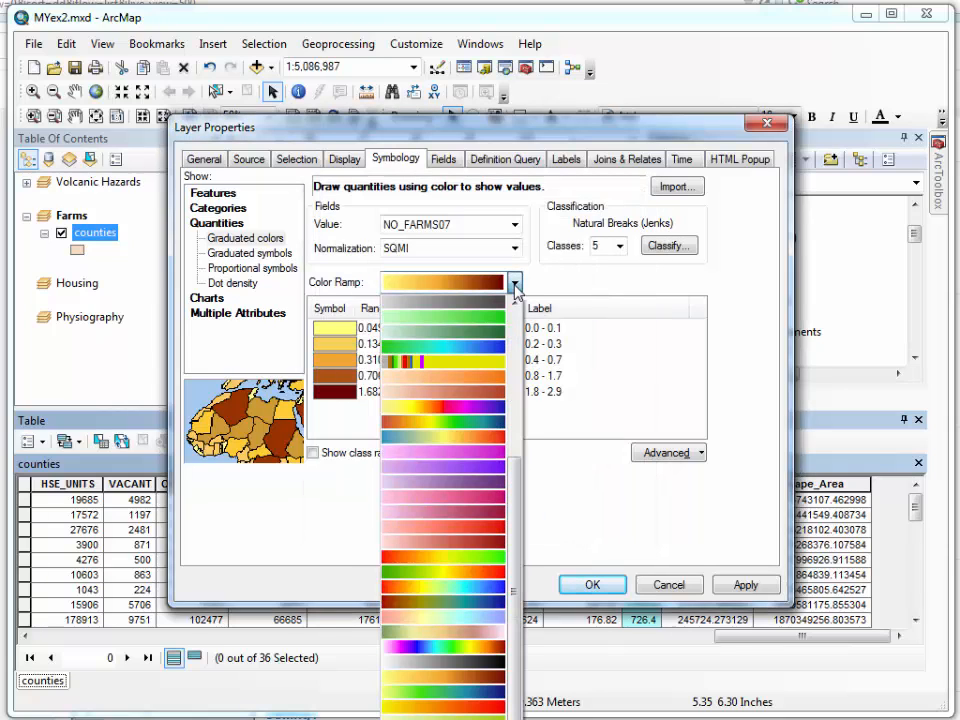
{"action": "left_click_drag", "start_coordinate": [518, 482], "coordinate": [522, 325]}
{"action": "left_click", "coordinate": [489, 392]}
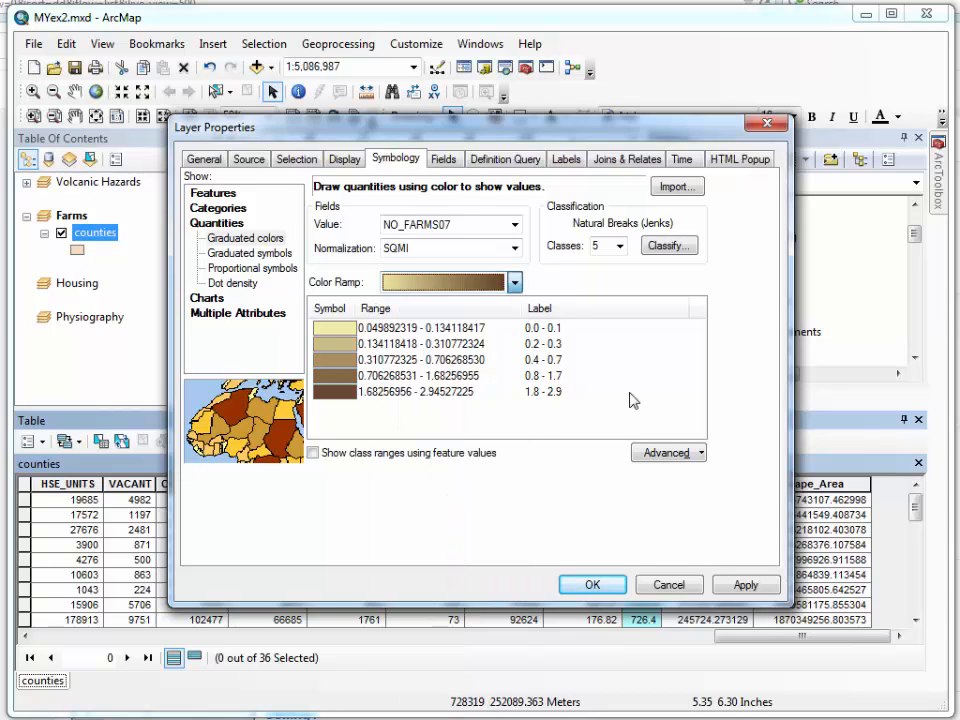
{"action": "left_click", "coordinate": [580, 584]}
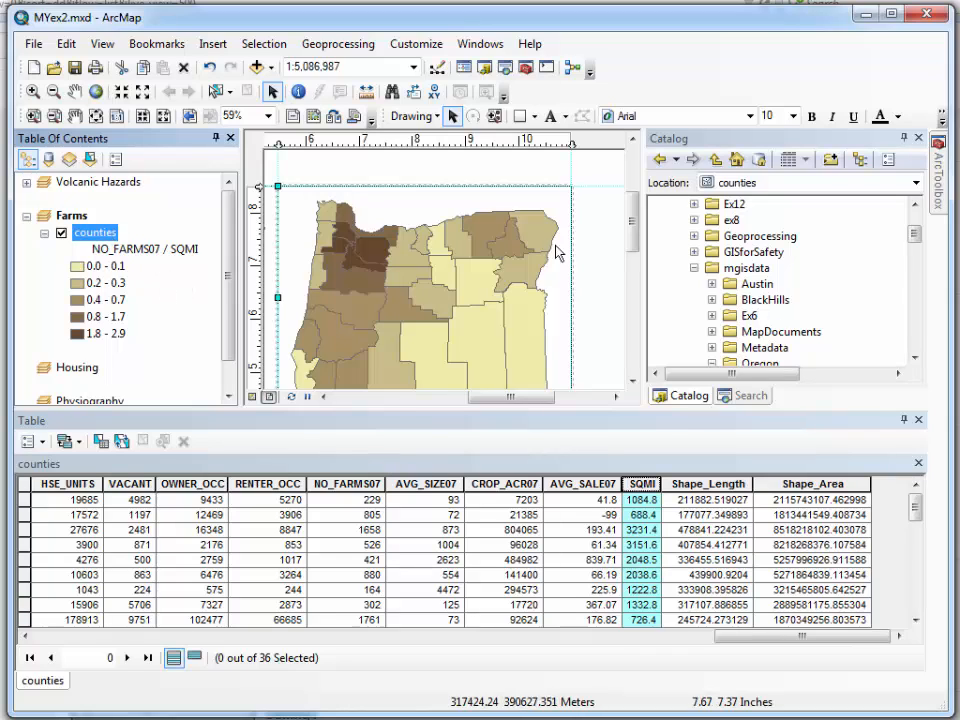
Label all features of the Farms counties layer the same way with the NAME field
{"action": "double_click", "coordinate": [98, 234]}
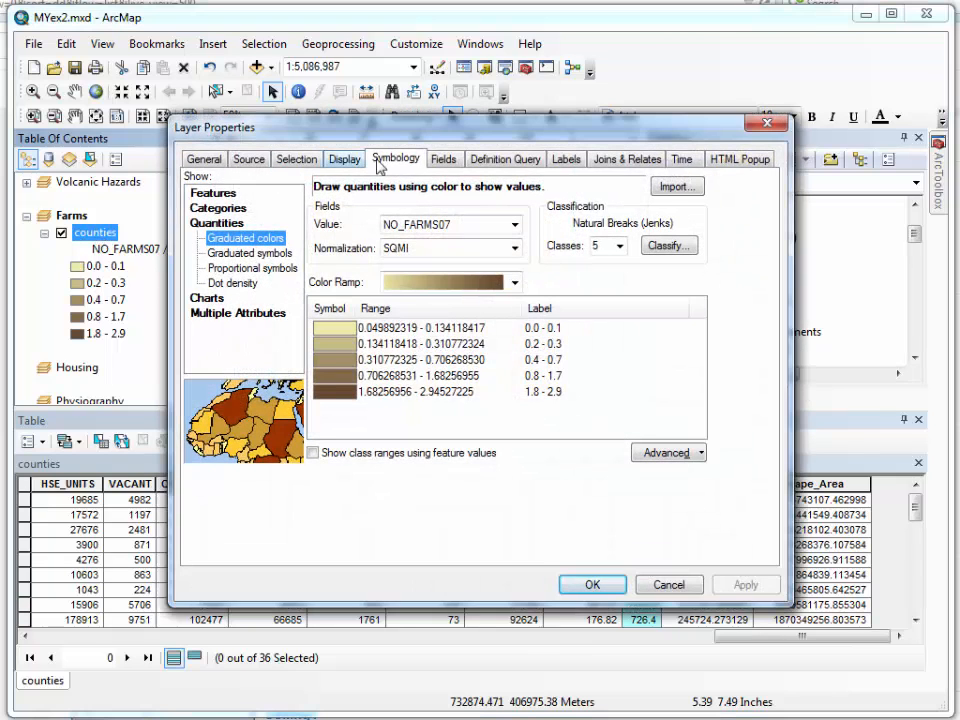
{"action": "left_click", "coordinate": [567, 160]}
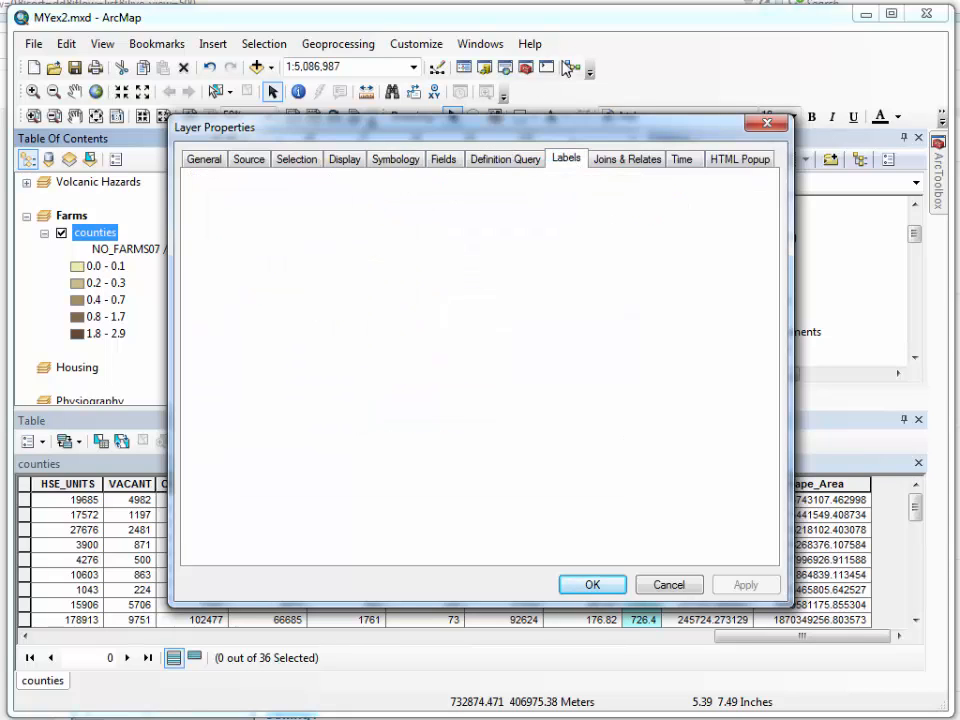
{"action": "left_click_drag", "start_coordinate": [490, 137], "coordinate": [565, 59]}
{"action": "left_click", "coordinate": [514, 129]}
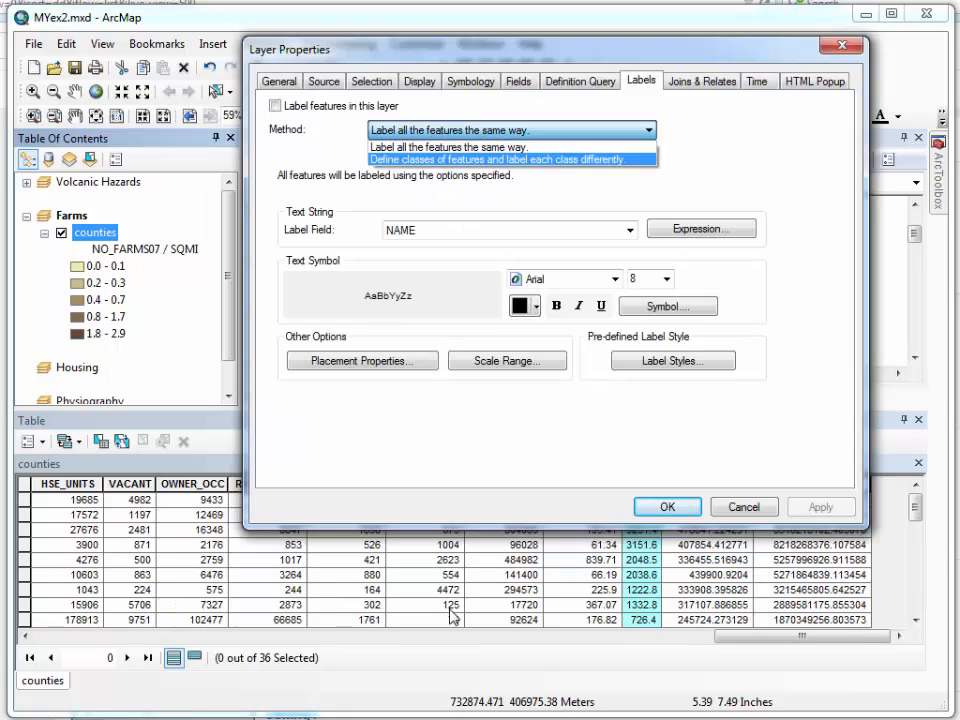
{"action": "left_click", "coordinate": [745, 637]}
{"action": "left_click", "coordinate": [725, 638]}
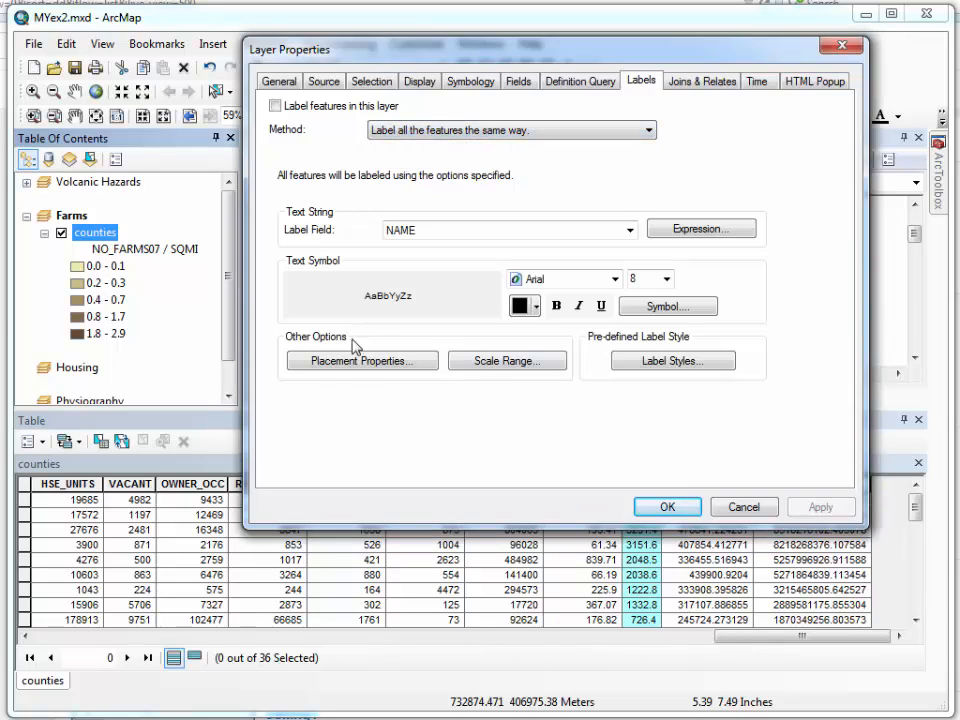
{"action": "left_click", "coordinate": [275, 105]}
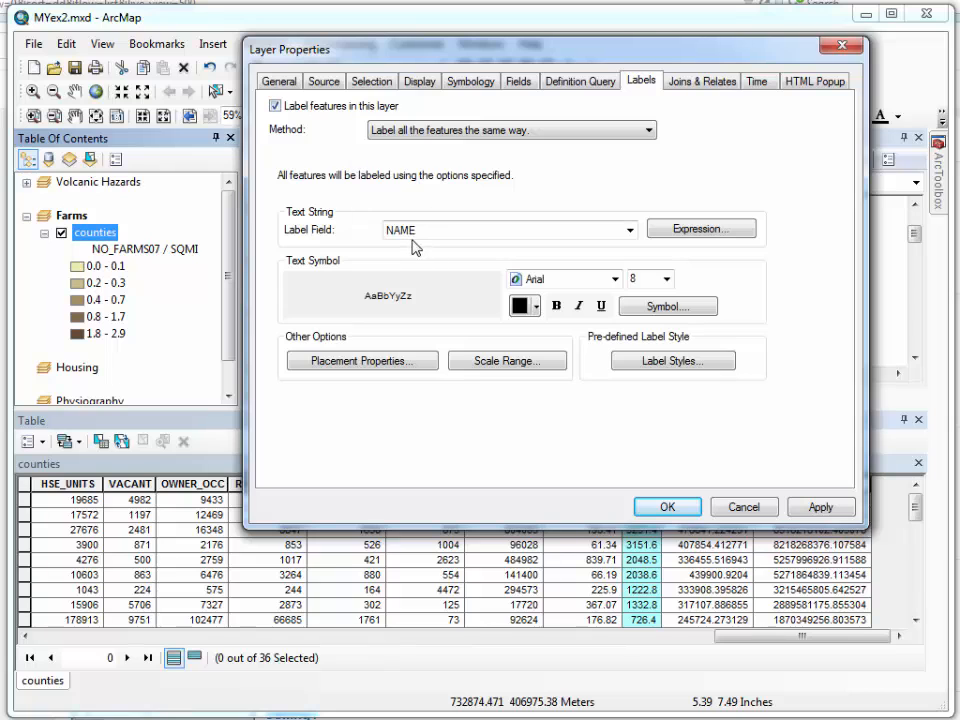
{"action": "left_click", "coordinate": [670, 510]}
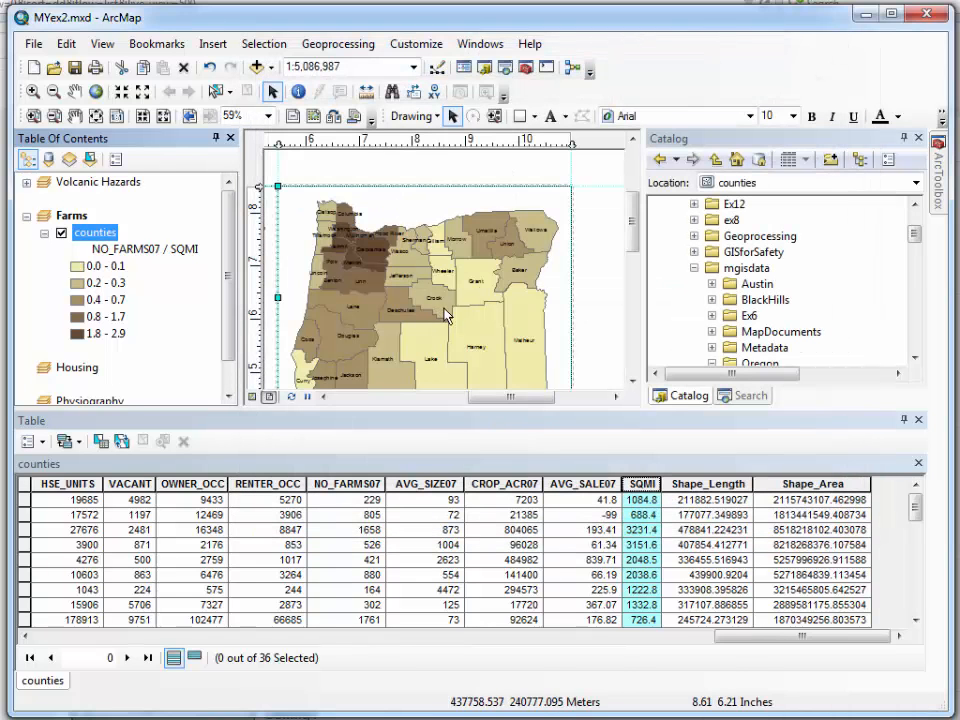
{"action": "left_click", "coordinate": [448, 311]}
{"action": "scroll", "coordinate": [446, 310], "scroll_direction": "up", "scroll_amount": 3}
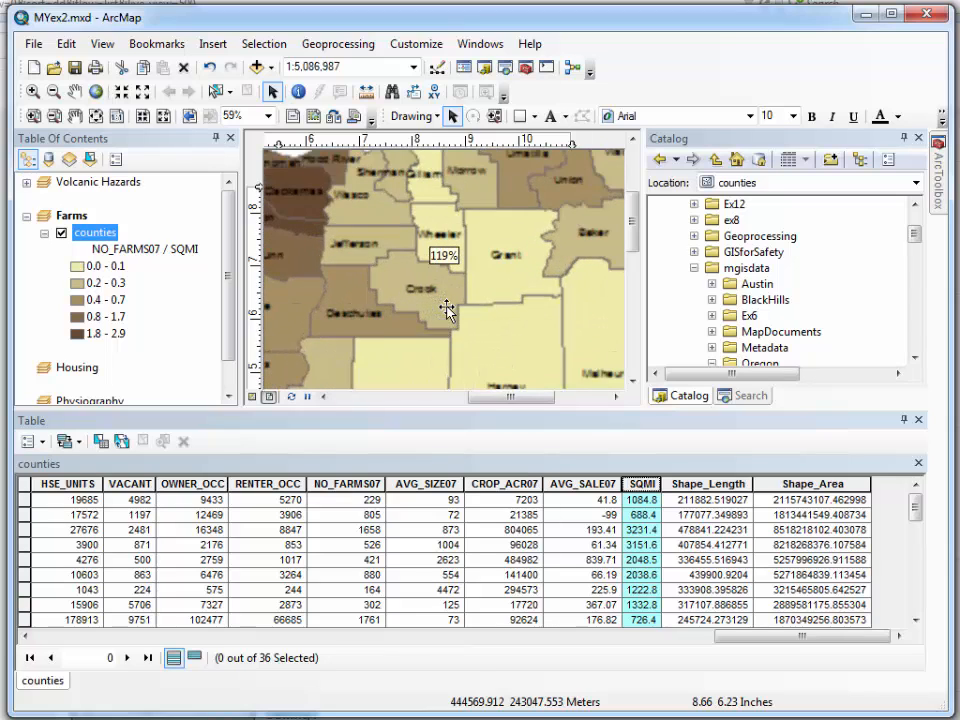
{"action": "scroll", "coordinate": [446, 310], "scroll_direction": "up", "scroll_amount": 4}
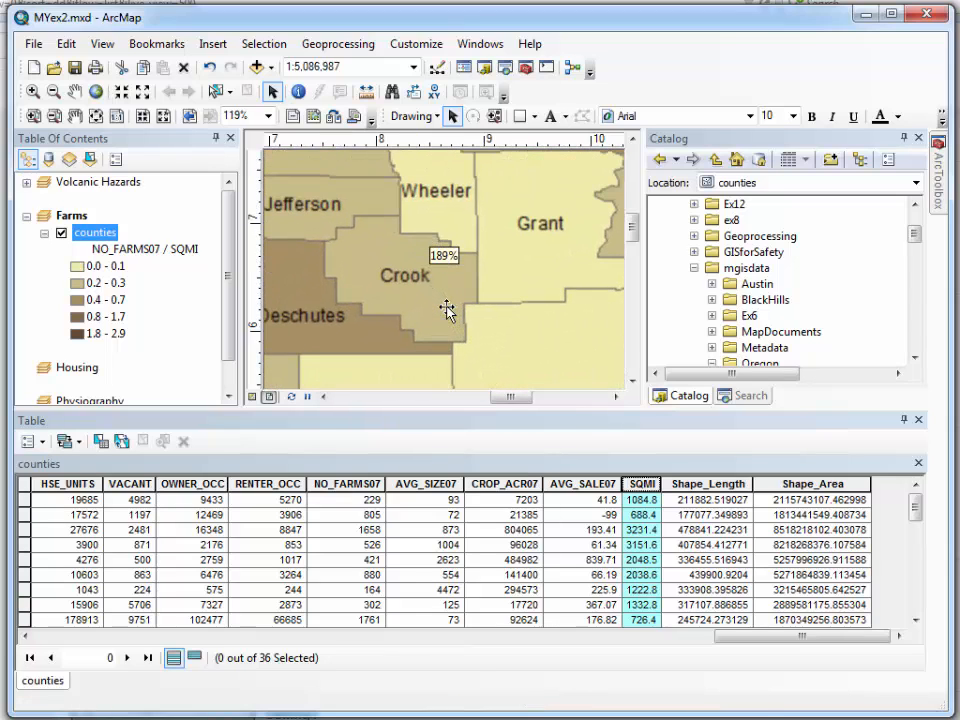
{"action": "scroll", "coordinate": [464, 306], "scroll_direction": "down", "scroll_amount": 4}
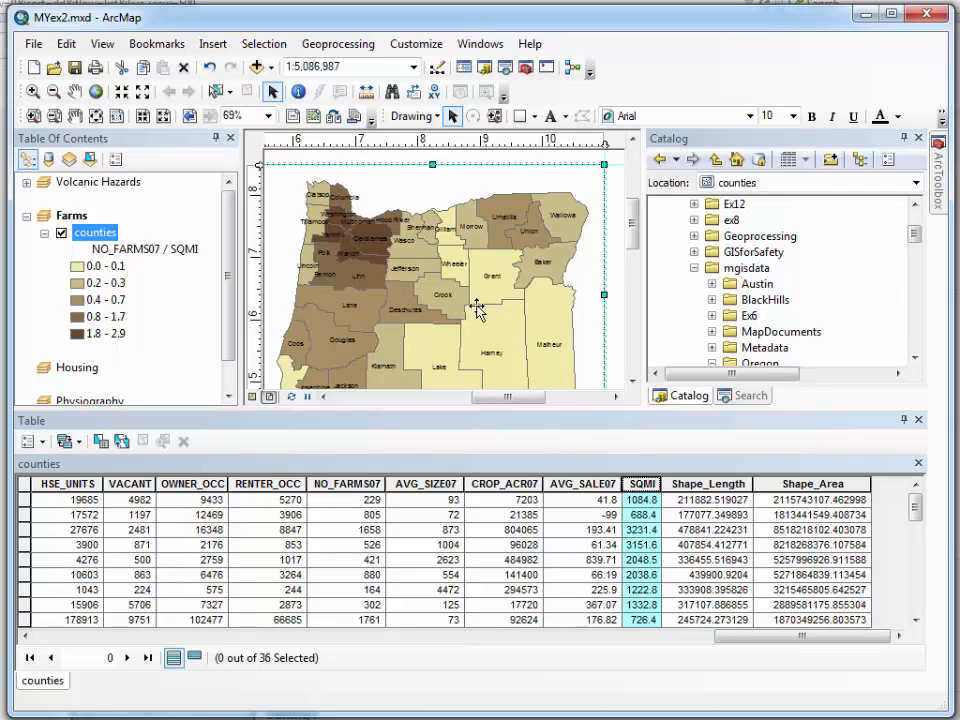
Close the counties attribute table and add airports, highways and rail100k from the Transportation feature dataset to the Farms data frame
{"action": "left_click", "coordinate": [917, 421]}
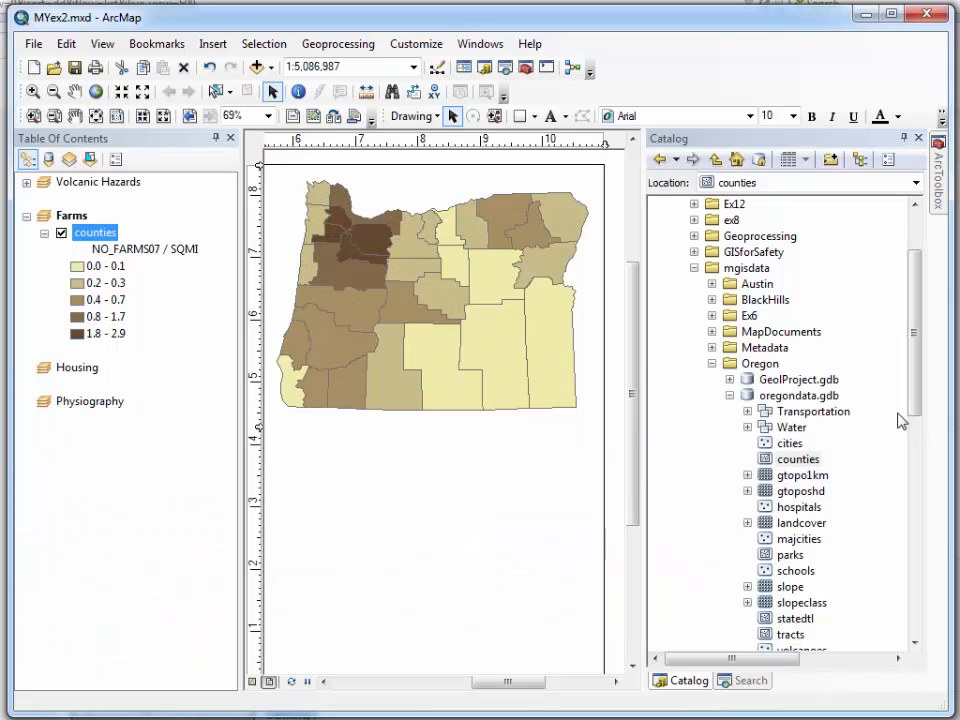
{"action": "left_click", "coordinate": [748, 412]}
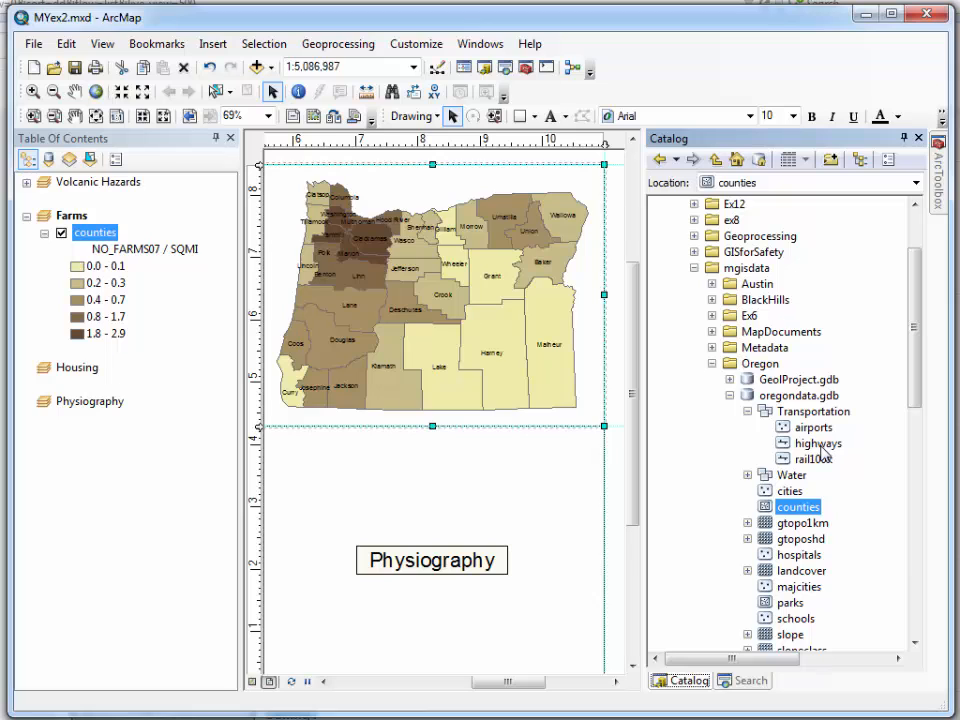
{"action": "mouse_move", "coordinate": [813, 427]}
{"action": "left_mouse_down"}
{"action": "mouse_move", "coordinate": [596, 343]}
{"action": "mouse_move", "coordinate": [602, 364]}
{"action": "left_mouse_up"}
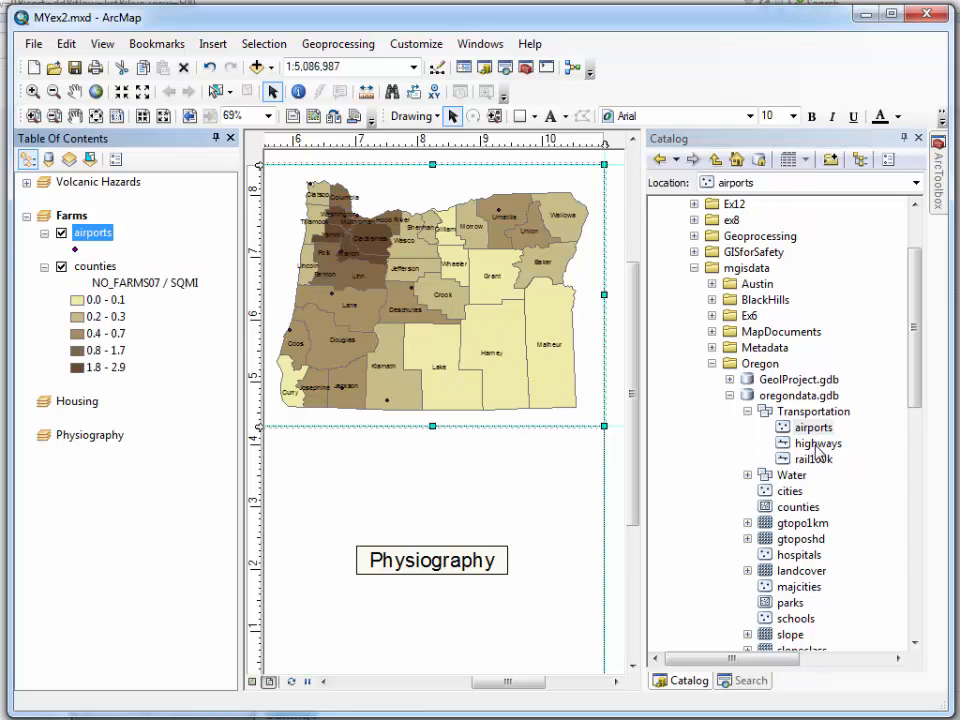
{"action": "mouse_move", "coordinate": [816, 445]}
{"action": "left_mouse_down"}
{"action": "mouse_move", "coordinate": [450, 332]}
{"action": "mouse_move", "coordinate": [818, 460]}
{"action": "mouse_move", "coordinate": [548, 378]}
{"action": "left_mouse_up"}
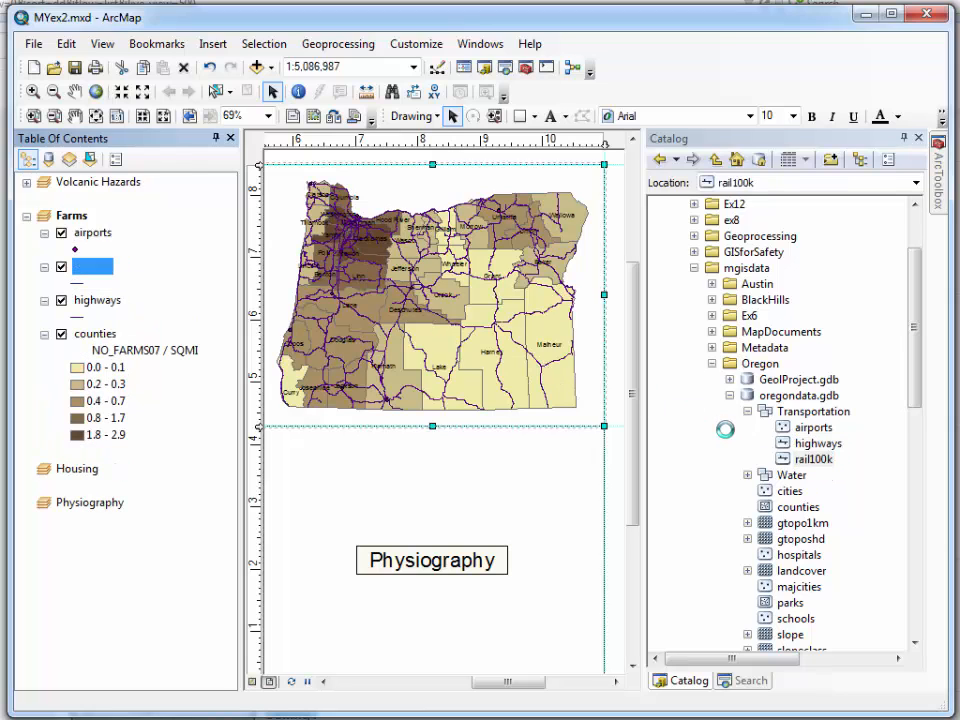
{"action": "left_click", "coordinate": [819, 414]}
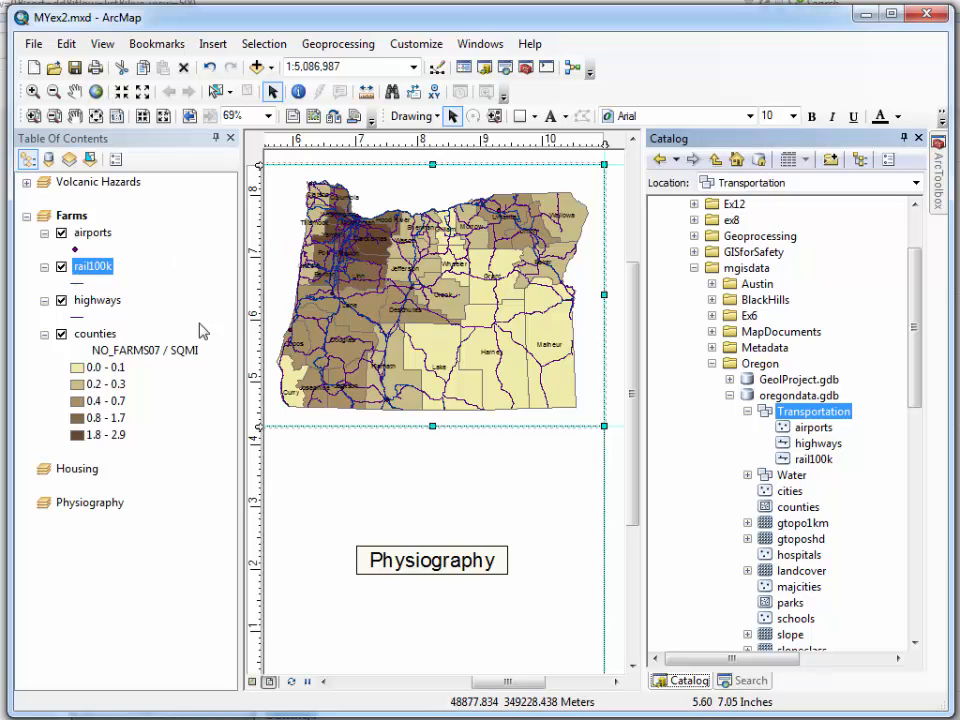
Symbolize the airports layer with the Airplane marker symbol
{"action": "left_click", "coordinate": [76, 251]}
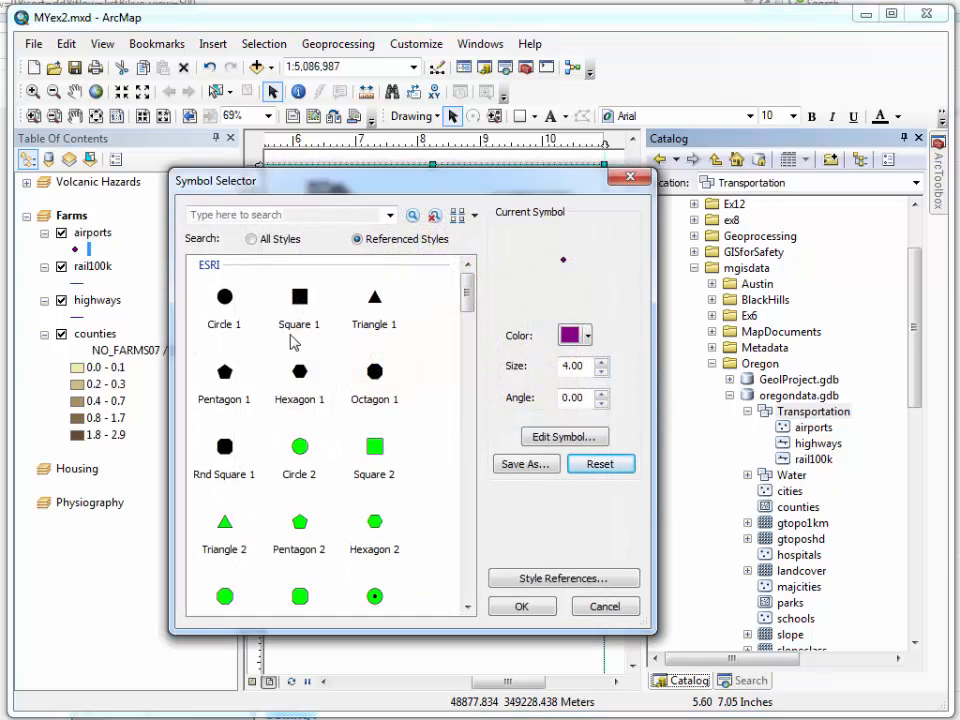
{"action": "left_click_drag", "start_coordinate": [467, 296], "coordinate": [467, 422]}
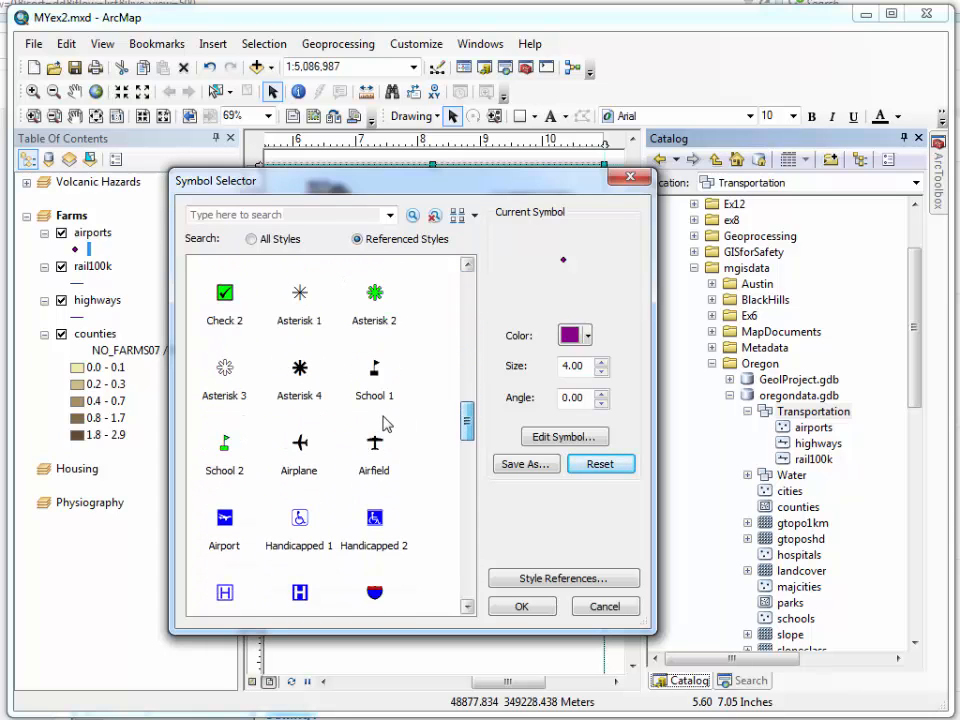
{"action": "left_click", "coordinate": [299, 442]}
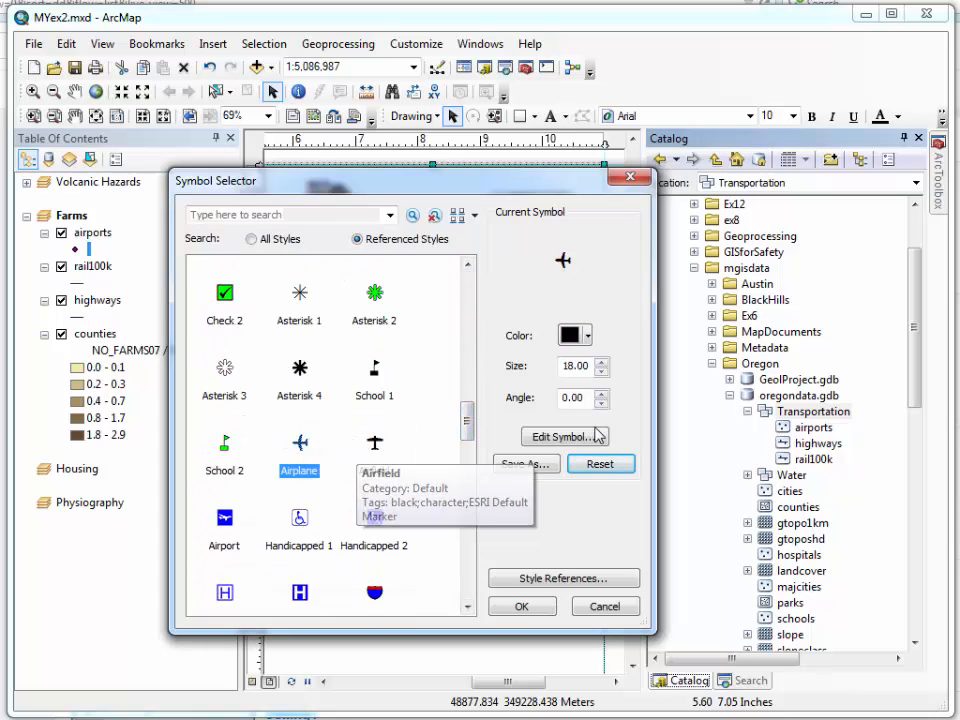
{"action": "left_click", "coordinate": [521, 606]}
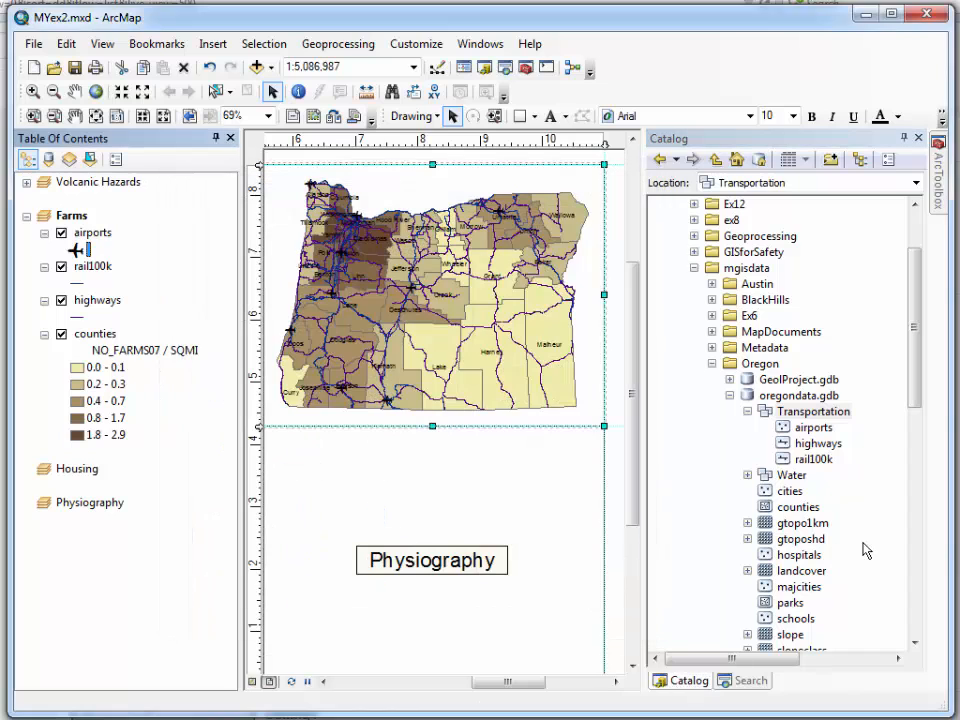
Symbolize the rail100k layer with the Railroad line symbol
{"action": "left_click", "coordinate": [80, 287]}
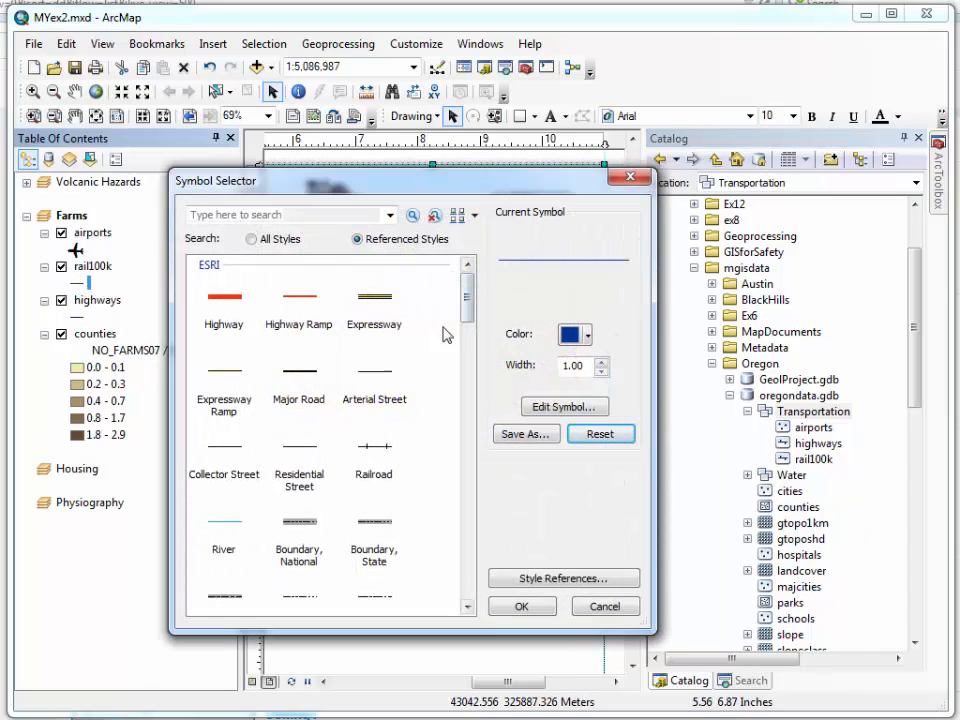
{"action": "left_click", "coordinate": [377, 450]}
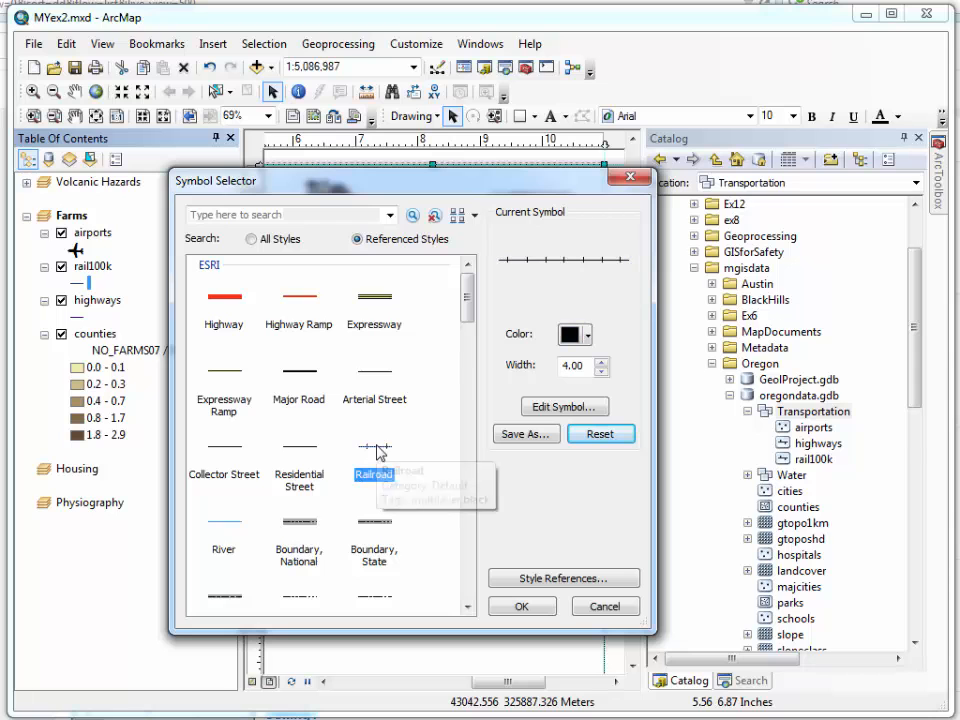
{"action": "left_click", "coordinate": [553, 612]}
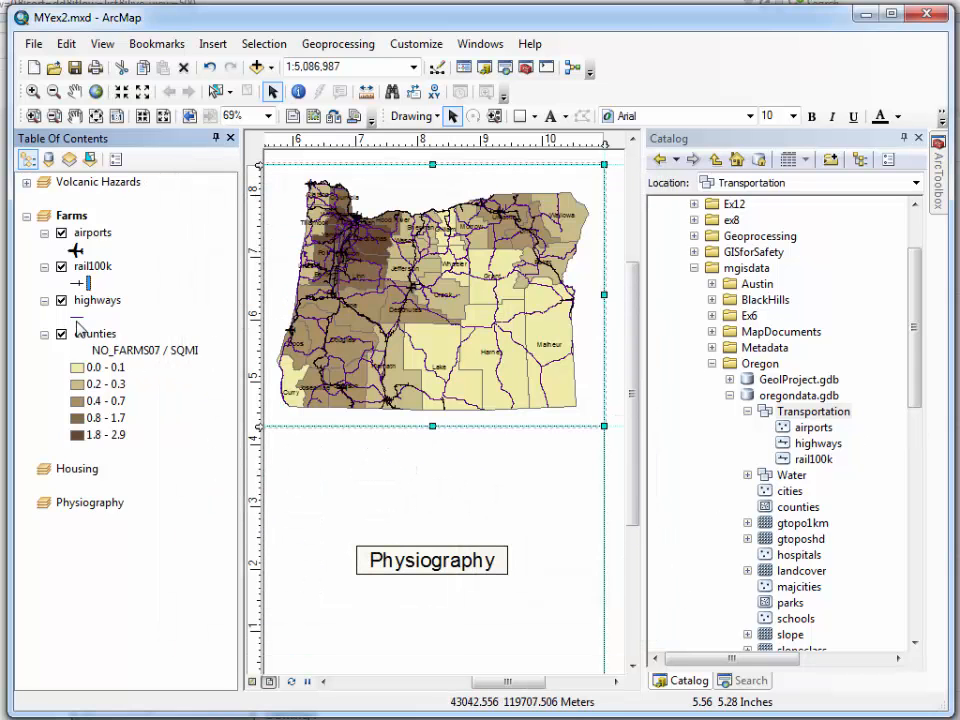
Symbolize the highways layer with the Arterial Street line symbol in medium gray
{"action": "left_click", "coordinate": [77, 318]}
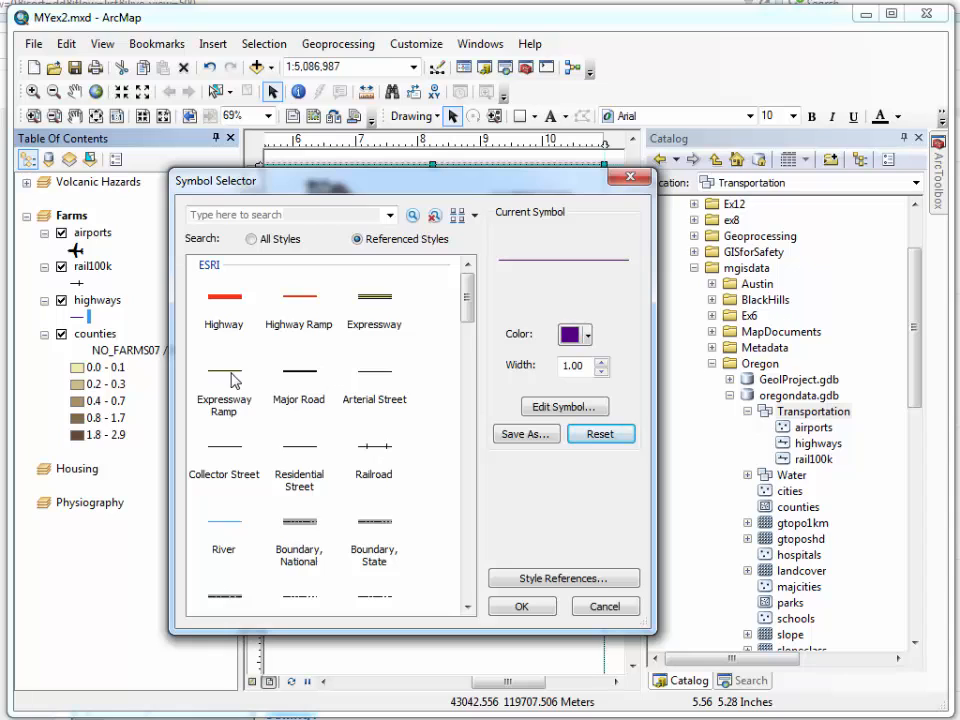
{"action": "left_click", "coordinate": [374, 380]}
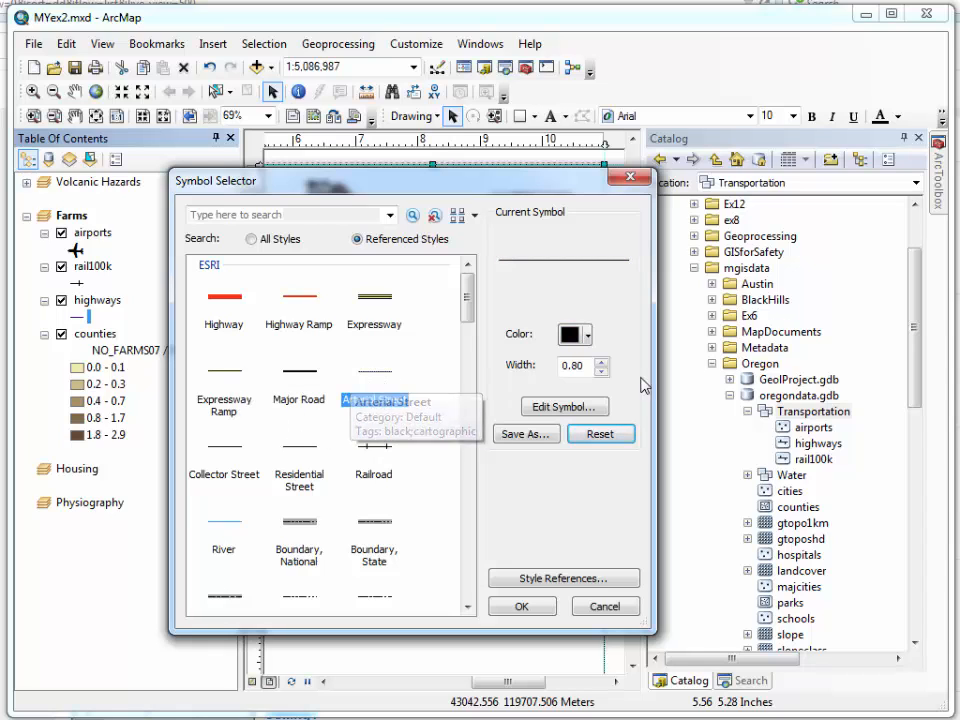
{"action": "left_click", "coordinate": [588, 340]}
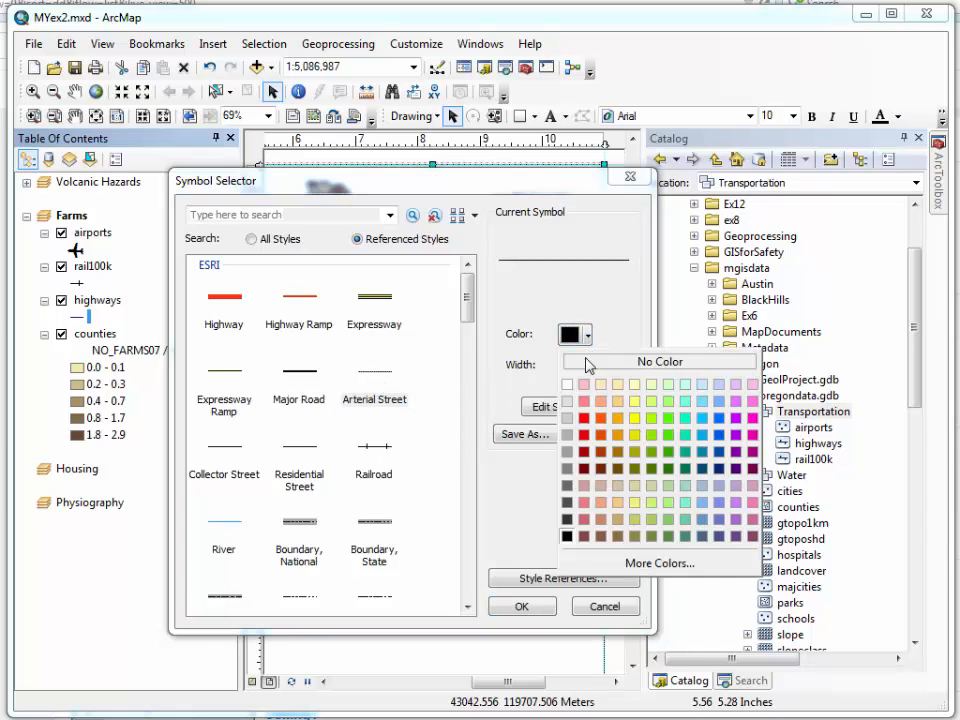
{"action": "left_click", "coordinate": [571, 457]}
{"action": "left_click", "coordinate": [538, 604]}
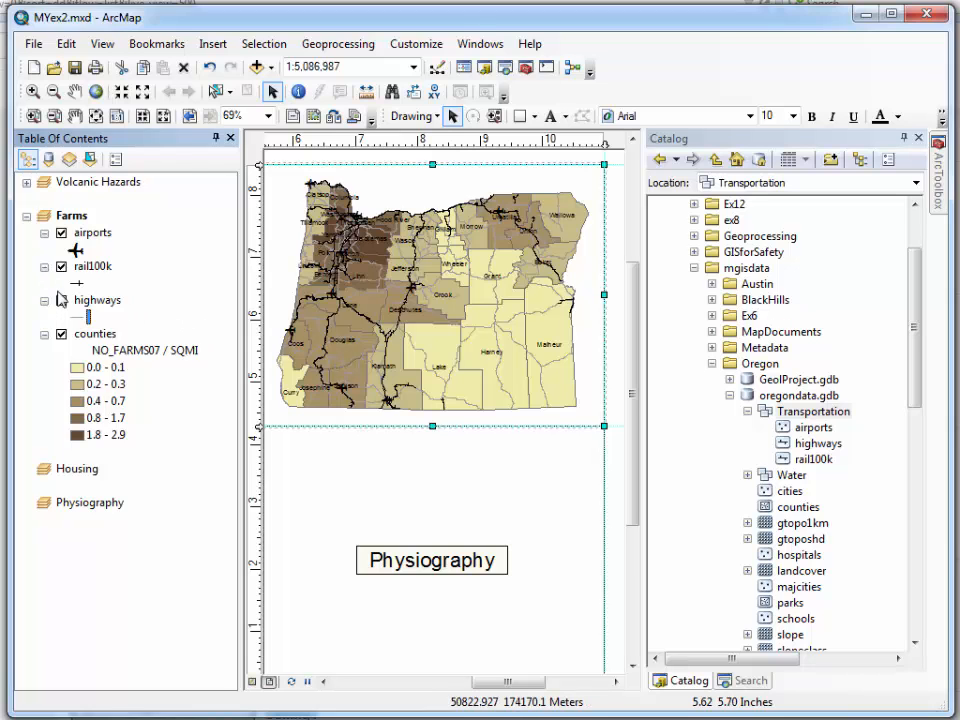
Change the highways line color to a darker gray
{"action": "left_click", "coordinate": [87, 316]}
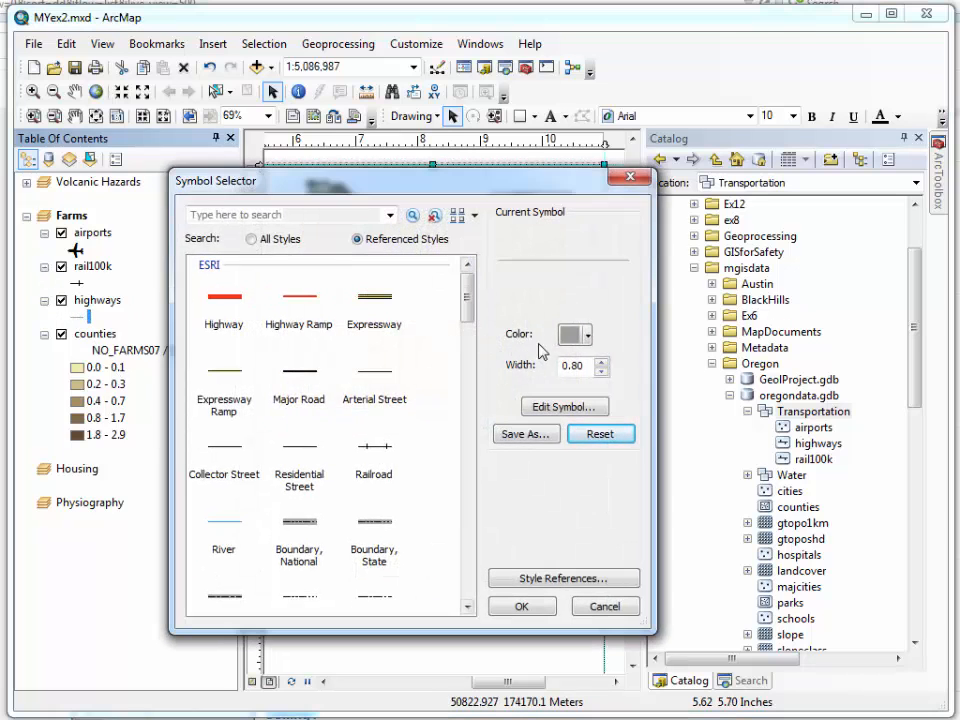
{"action": "left_click", "coordinate": [588, 340]}
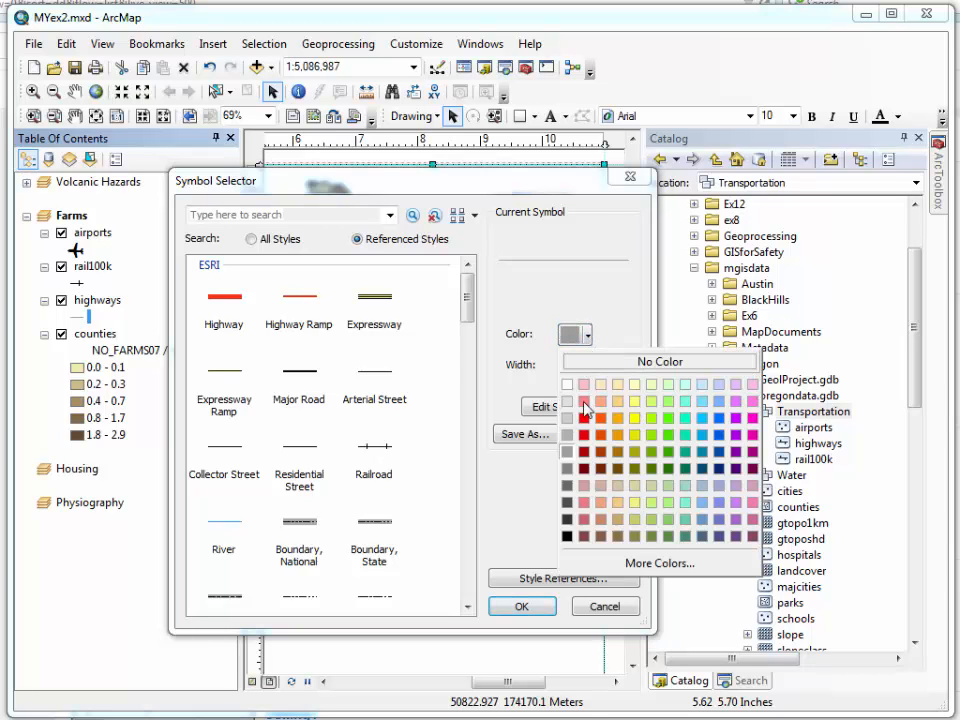
{"action": "left_click", "coordinate": [566, 488]}
{"action": "left_click", "coordinate": [545, 609]}
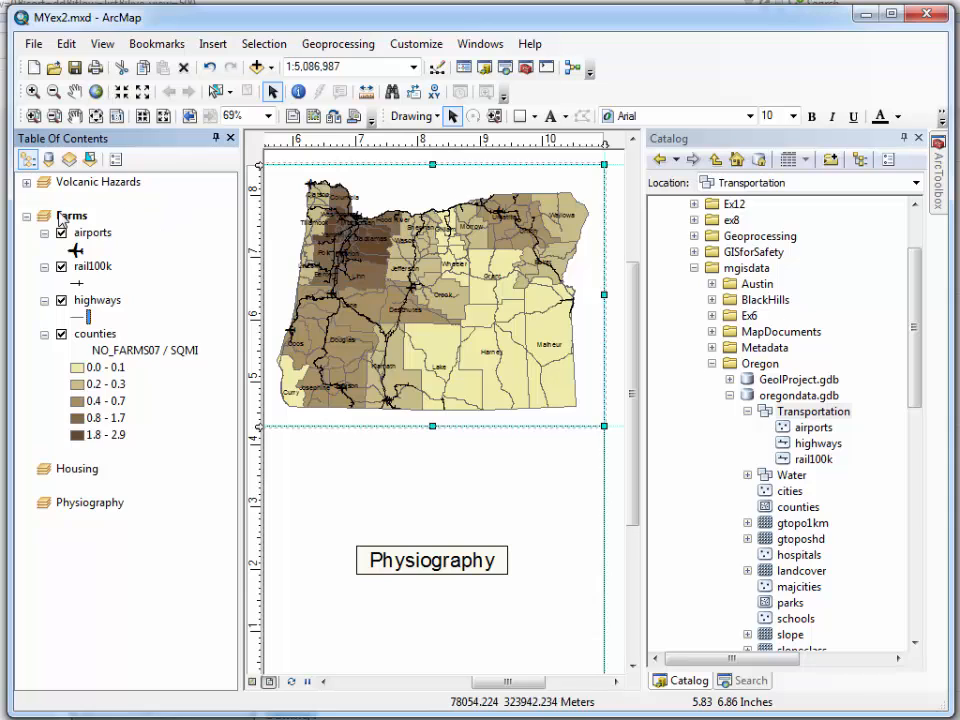
Collapse the Farms layers, activate the Housing data frame and bring its frame into view on the layout
{"action": "left_click", "coordinate": [26, 216]}
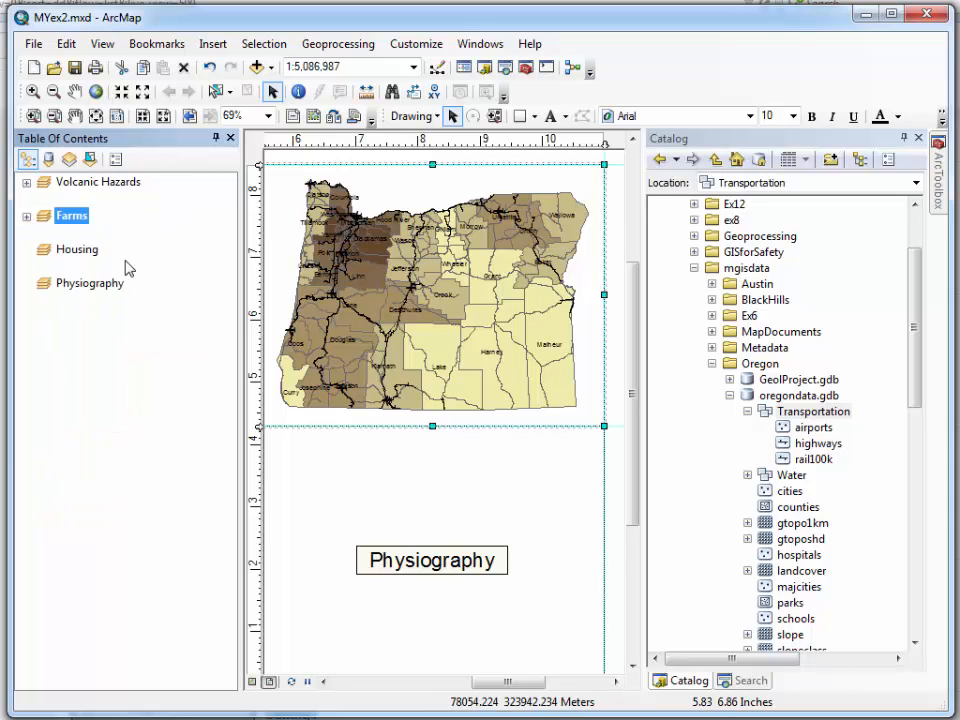
{"action": "left_click", "coordinate": [77, 249]}
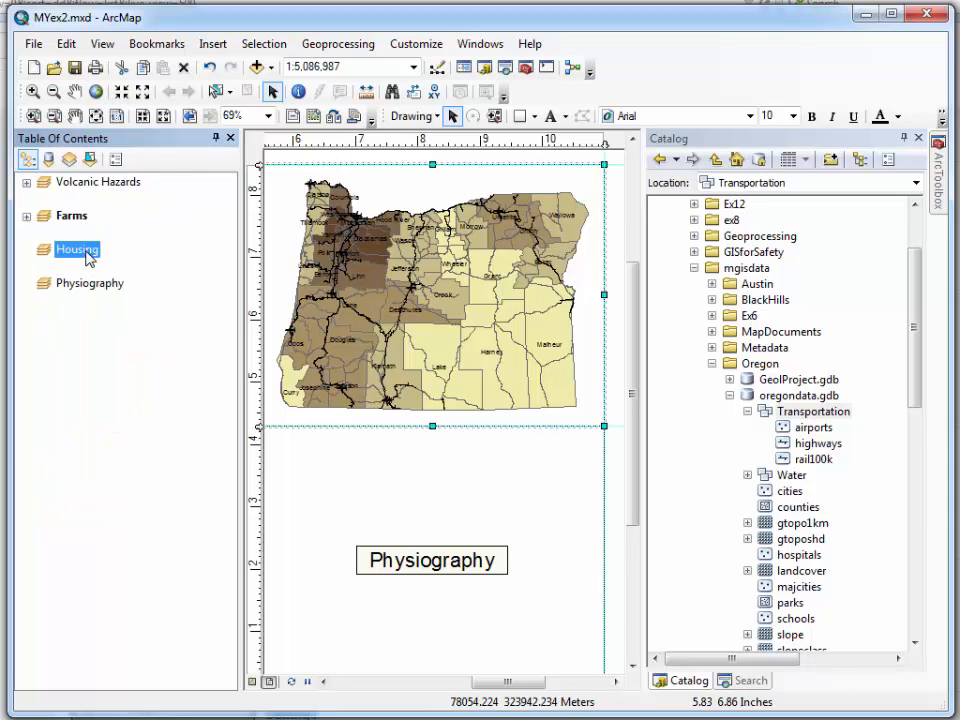
{"action": "right_click", "coordinate": [88, 257]}
{"action": "left_click", "coordinate": [182, 638]}
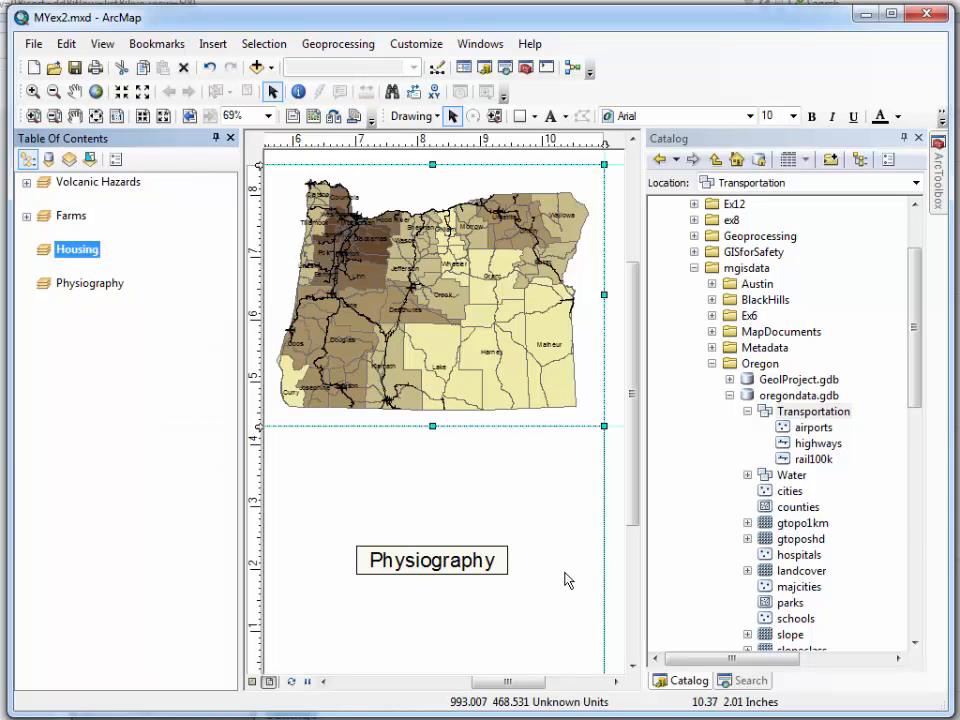
{"action": "left_click_drag", "start_coordinate": [507, 688], "coordinate": [447, 684]}
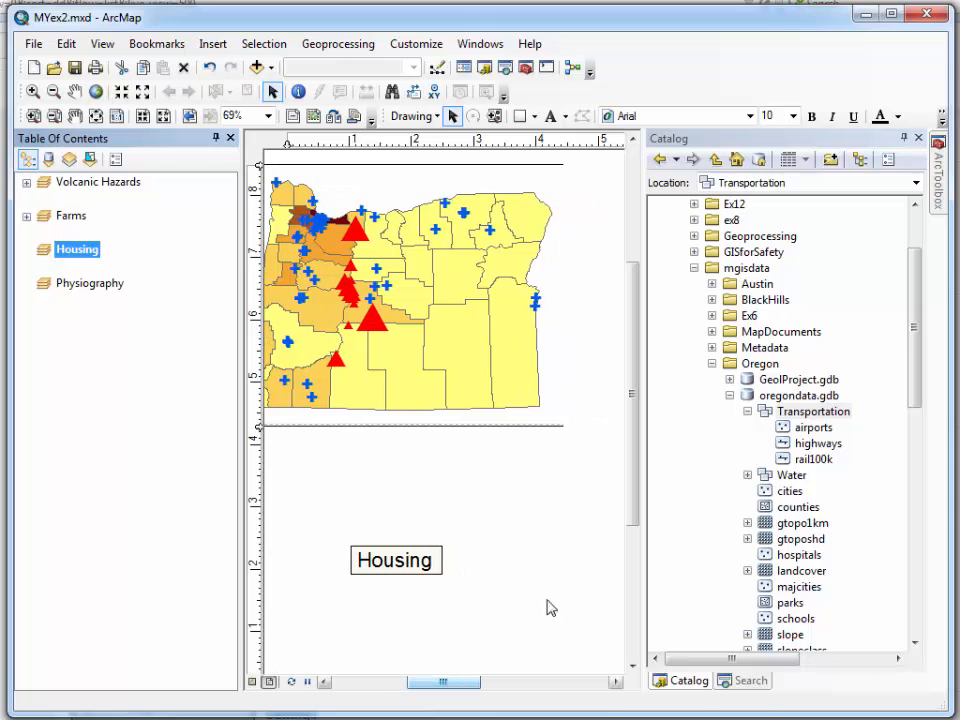
{"action": "left_click_drag", "start_coordinate": [633, 516], "coordinate": [635, 531]}
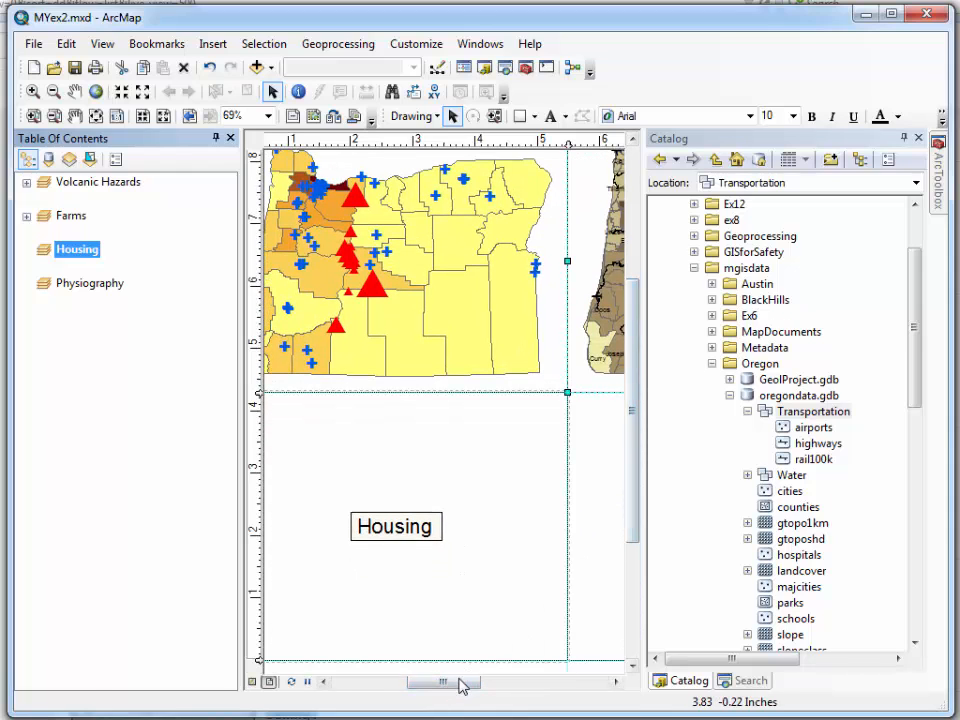
{"action": "left_click_drag", "start_coordinate": [459, 682], "coordinate": [451, 683]}
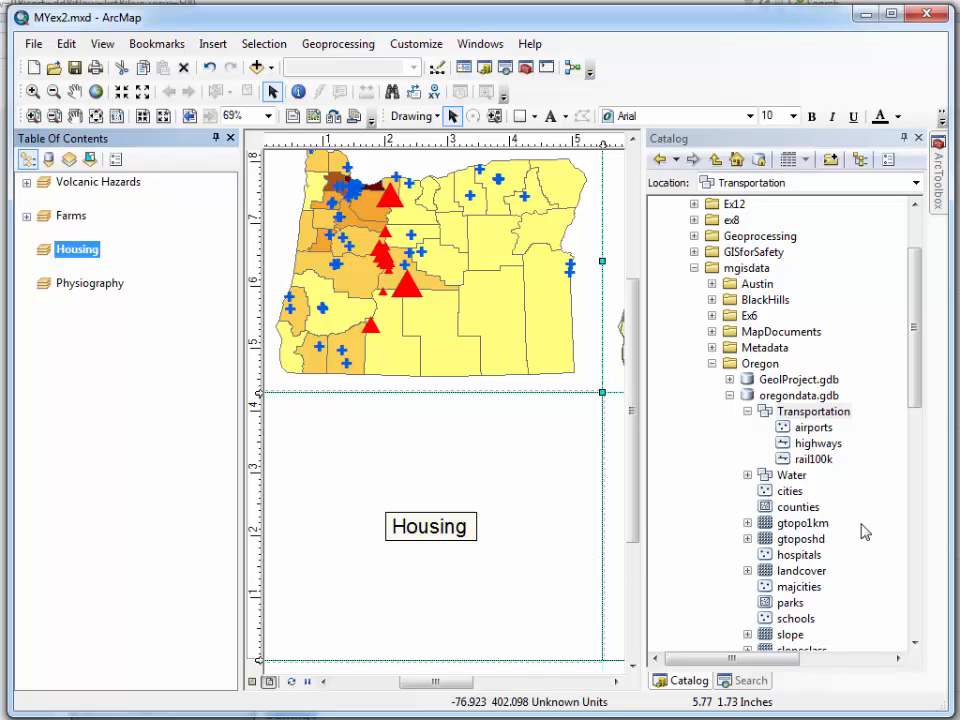
Add the counties feature class from oregondata.gdb to the Housing data frame
{"action": "scroll", "coordinate": [916, 410], "scroll_direction": "down", "scroll_amount": 1}
{"action": "left_click_drag", "start_coordinate": [916, 410], "coordinate": [915, 420]}
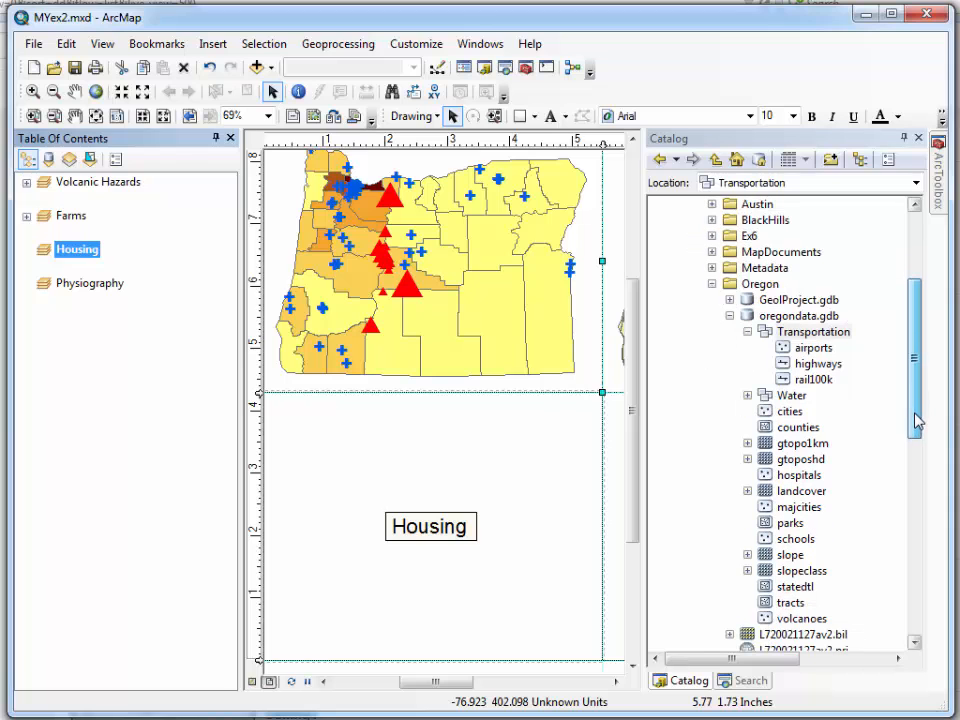
{"action": "double_click", "coordinate": [798, 427]}
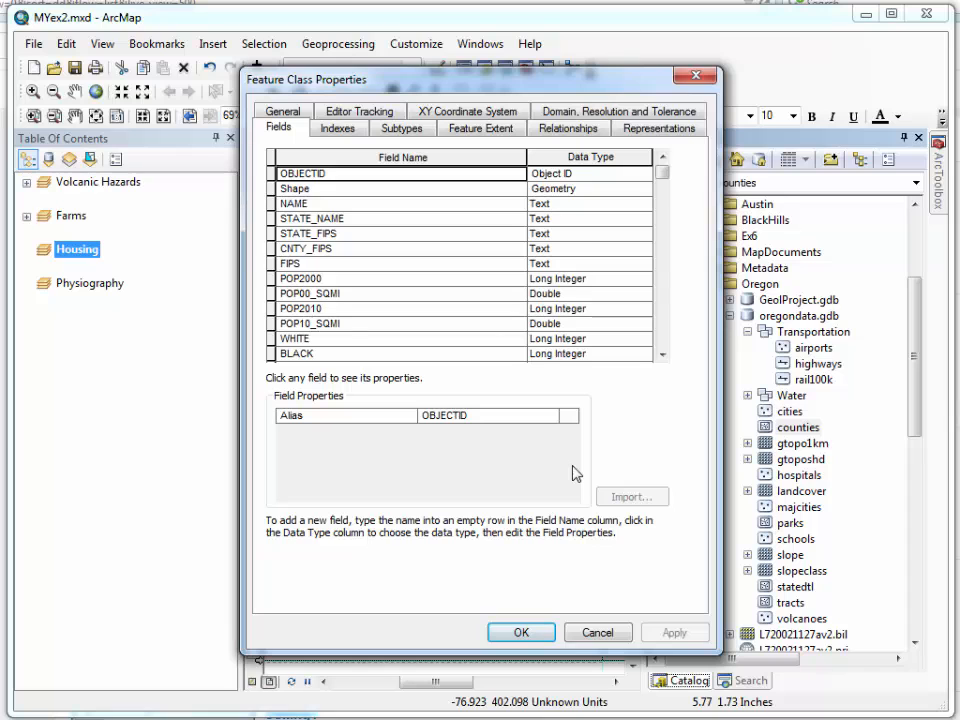
{"action": "left_click", "coordinate": [597, 632]}
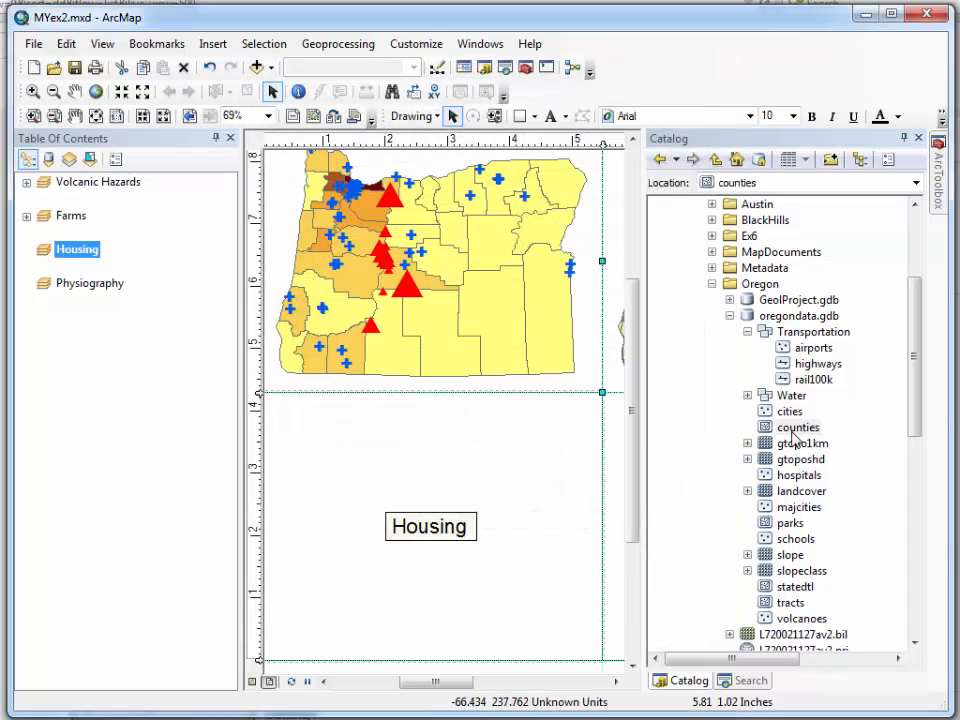
{"action": "mouse_move", "coordinate": [790, 428]}
{"action": "left_mouse_down"}
{"action": "mouse_move", "coordinate": [568, 495]}
{"action": "mouse_move", "coordinate": [621, 508]}
{"action": "left_mouse_up"}
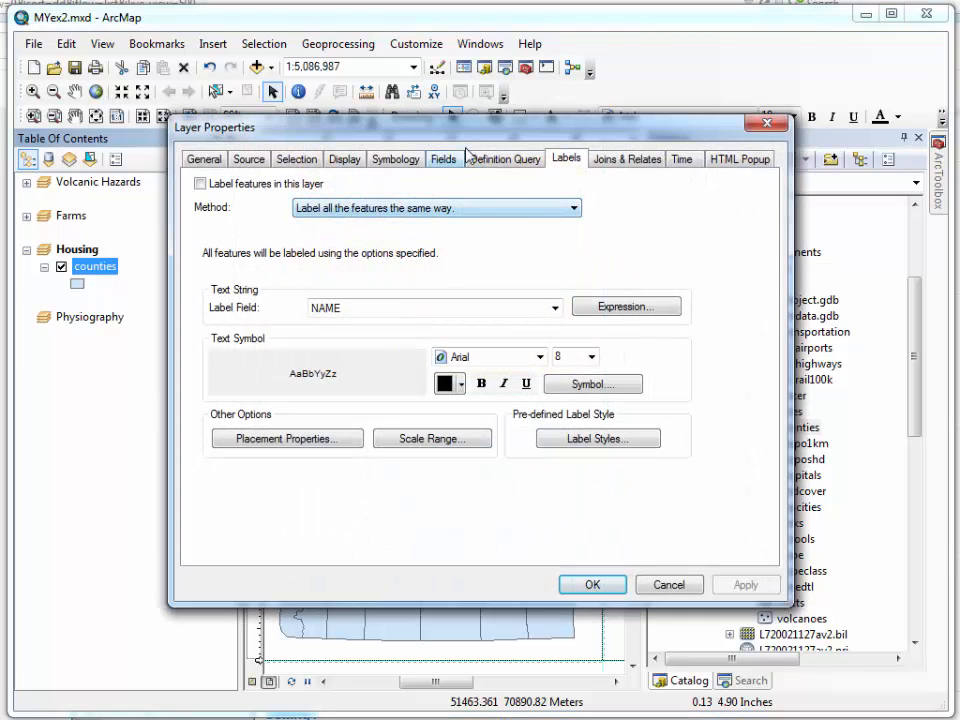
Symbolize the Housing counties layer with graduated colors, using VACANT as the value and SQMI as the normalization
{"action": "left_click", "coordinate": [418, 162]}
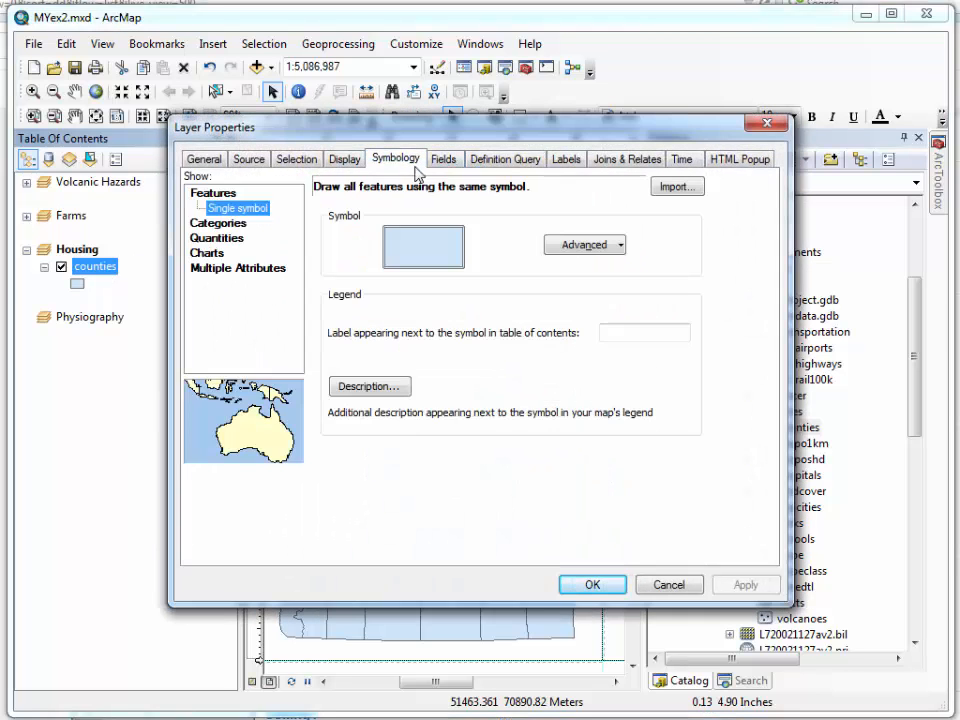
{"action": "left_click", "coordinate": [230, 240]}
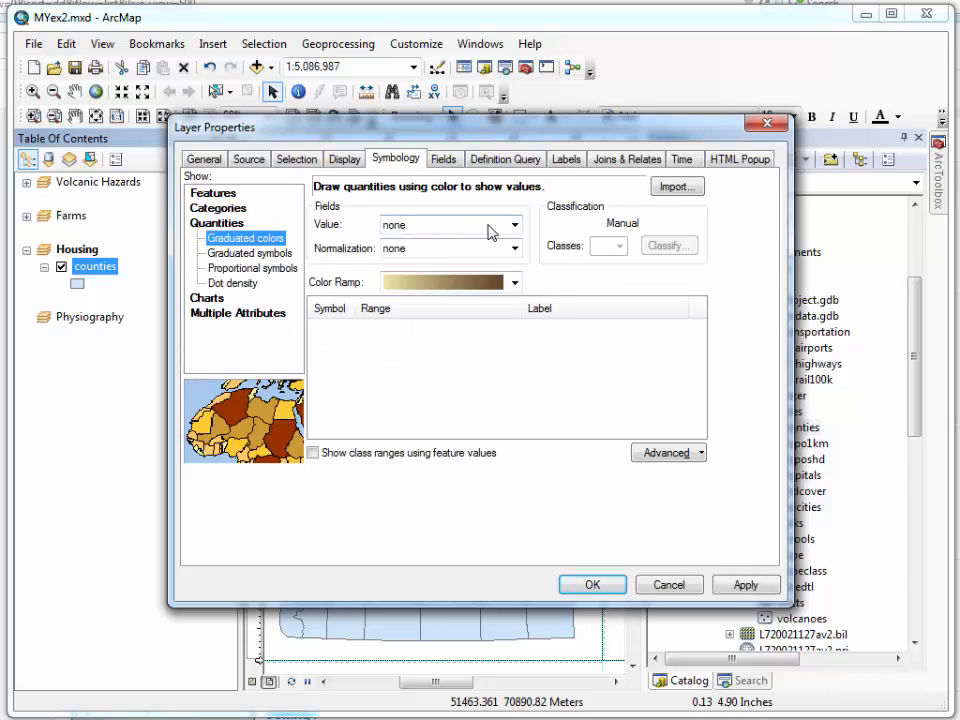
{"action": "left_click", "coordinate": [514, 225]}
{"action": "left_click_drag", "start_coordinate": [514, 262], "coordinate": [514, 368]}
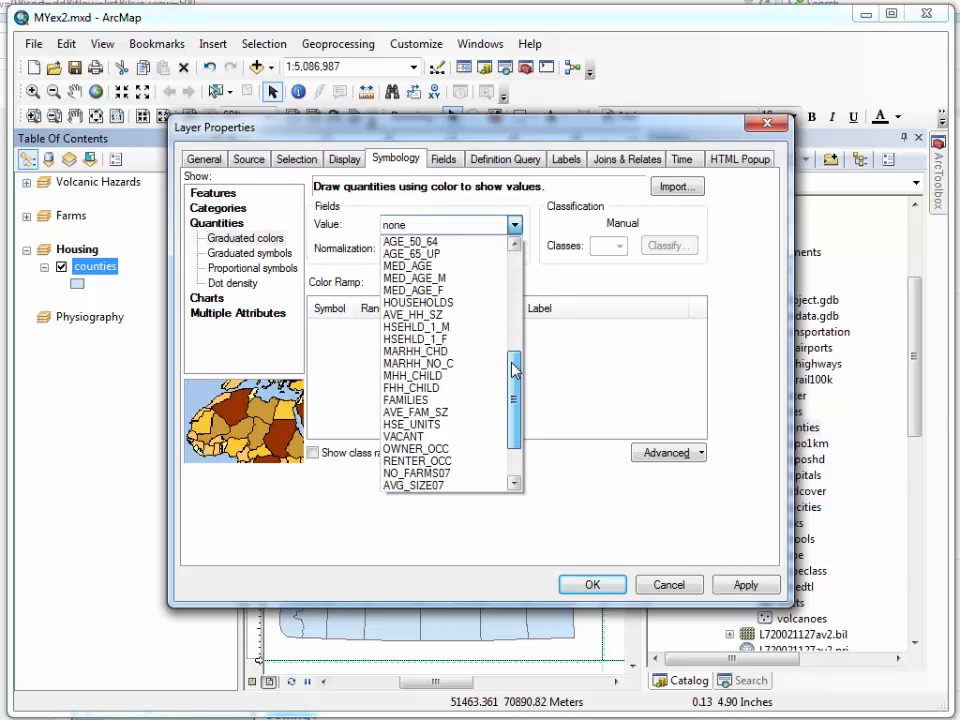
{"action": "left_click", "coordinate": [450, 436]}
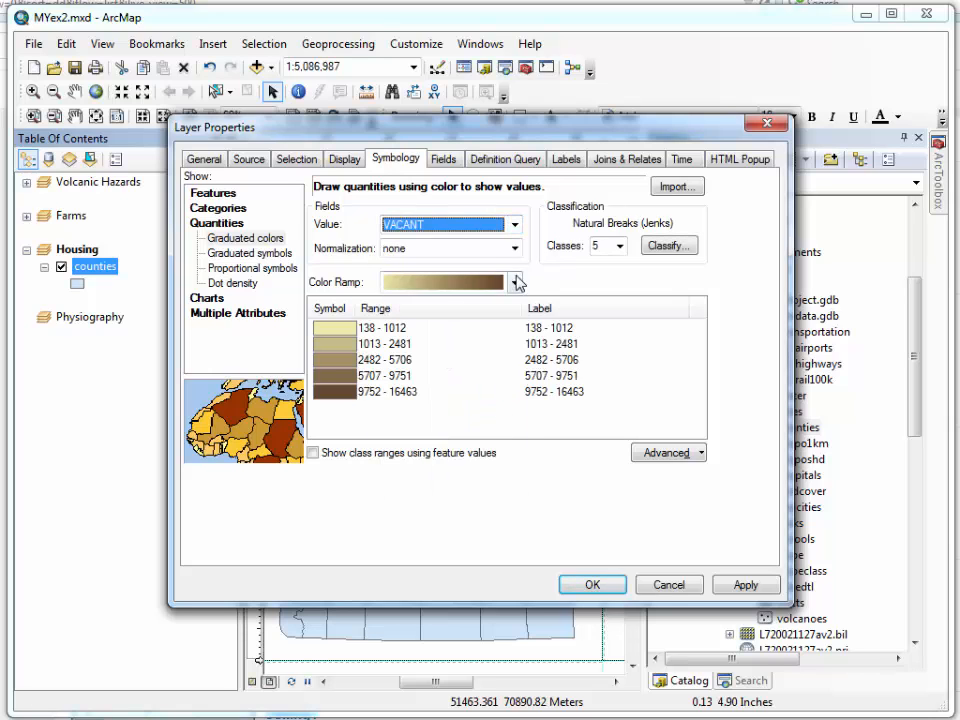
{"action": "left_click", "coordinate": [515, 250]}
{"action": "left_click_drag", "start_coordinate": [514, 275], "coordinate": [514, 439]}
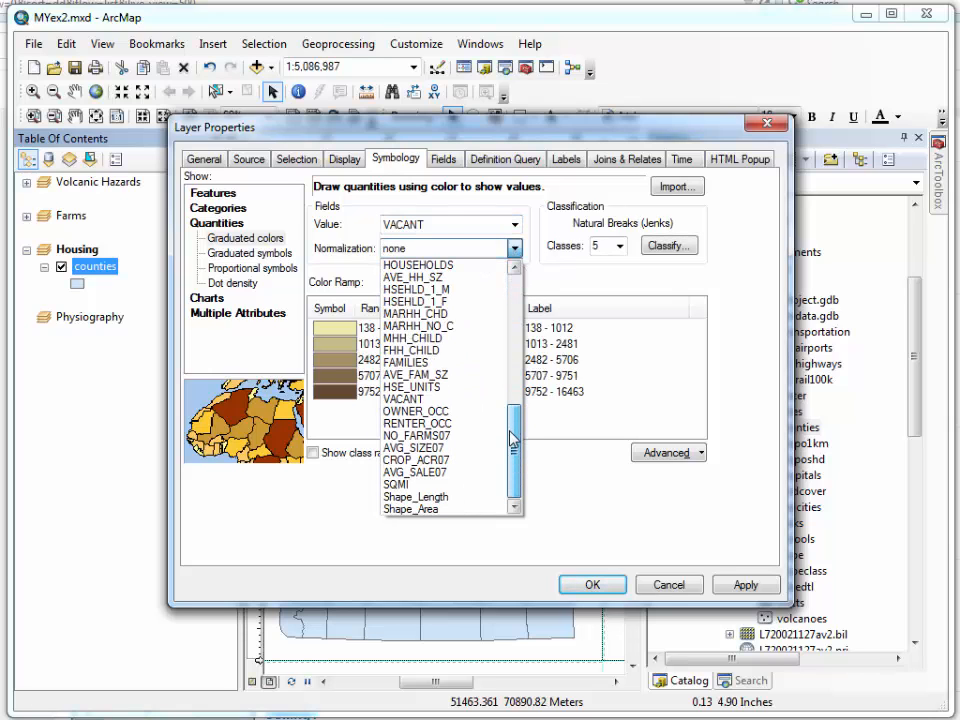
{"action": "left_click", "coordinate": [480, 484]}
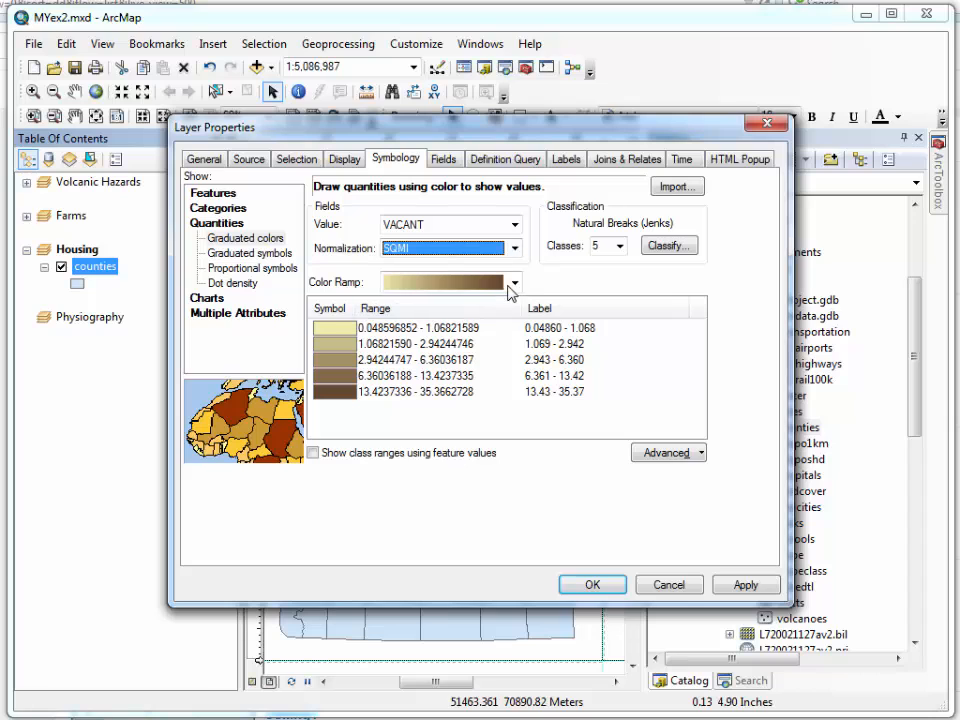
Apply the light-to-dark orange color ramp to the Housing counties and turn on labels from the NAME field
{"action": "left_click", "coordinate": [514, 284]}
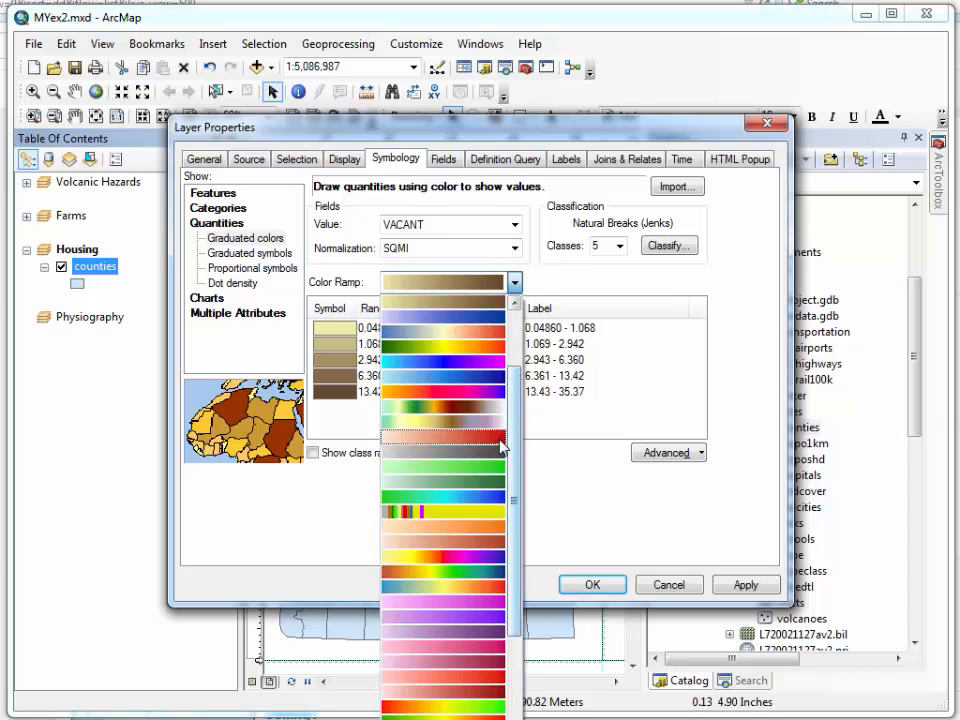
{"action": "left_click_drag", "start_coordinate": [513, 458], "coordinate": [514, 477]}
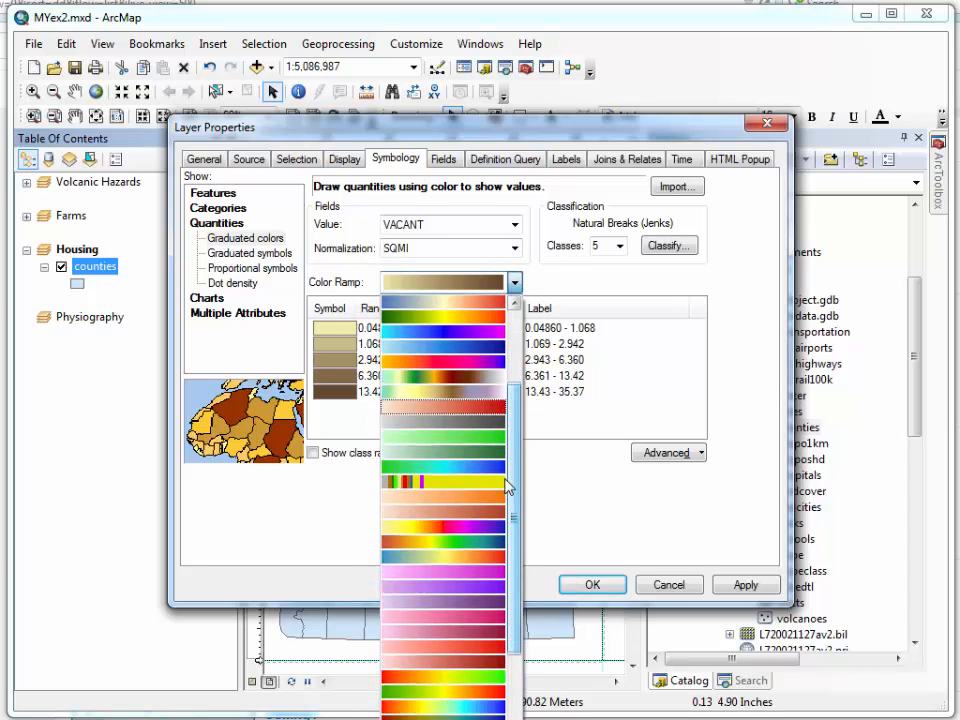
{"action": "left_click", "coordinate": [487, 512]}
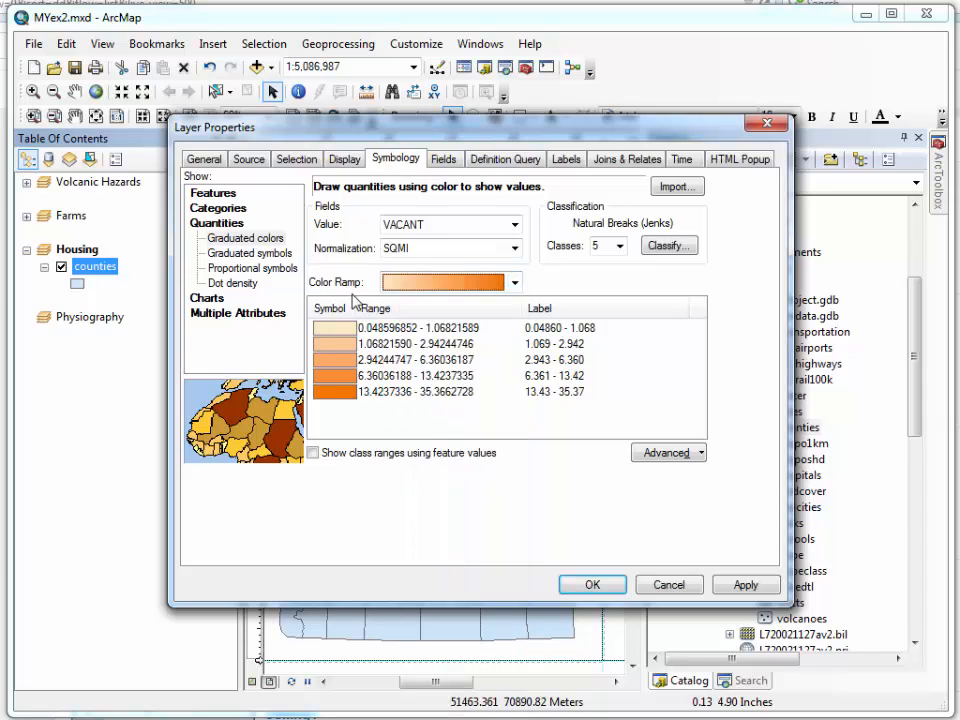
{"action": "left_click", "coordinate": [566, 159]}
{"action": "left_click", "coordinate": [201, 184]}
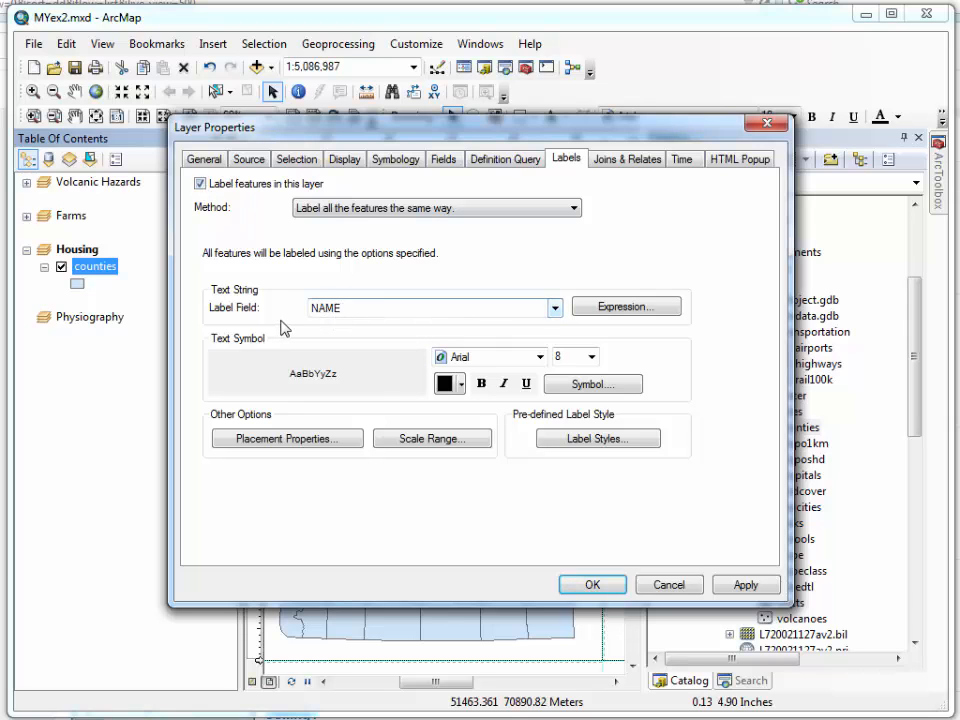
{"action": "left_click", "coordinate": [592, 584]}
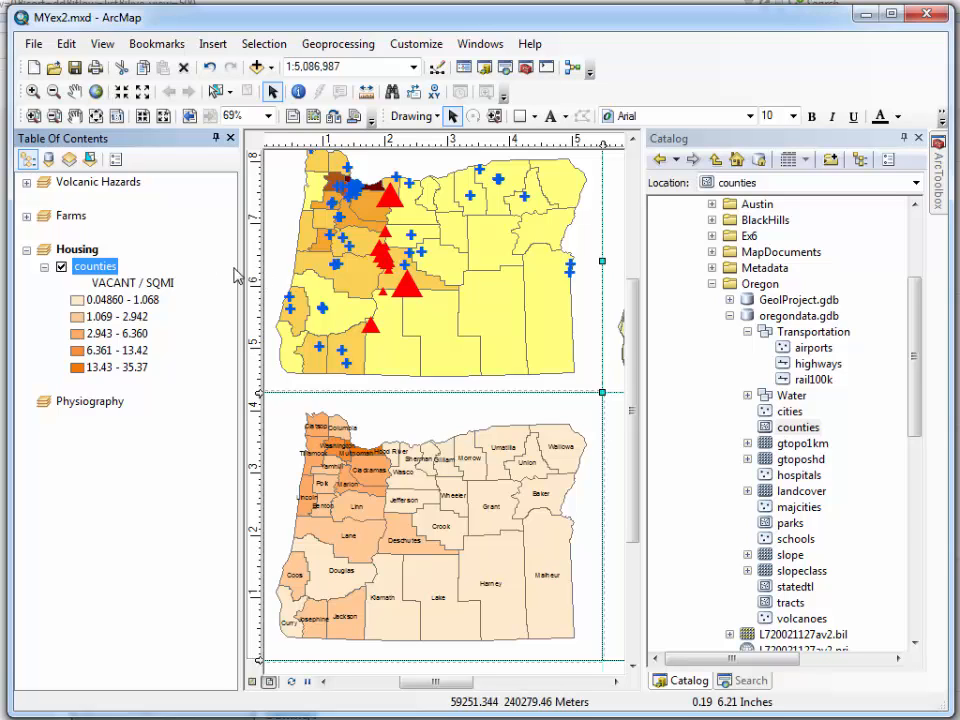
Collapse the Housing layers, activate the Physiography data frame and bring its frame into view on the layout
{"action": "left_click", "coordinate": [27, 251]}
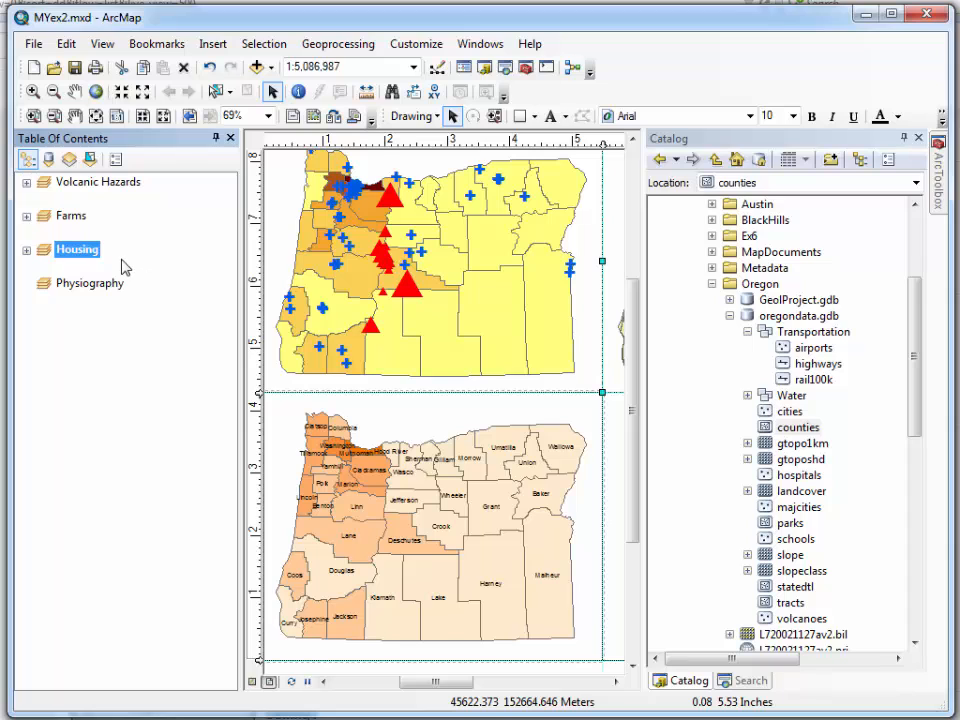
{"action": "left_click", "coordinate": [100, 287]}
{"action": "right_click", "coordinate": [97, 288]}
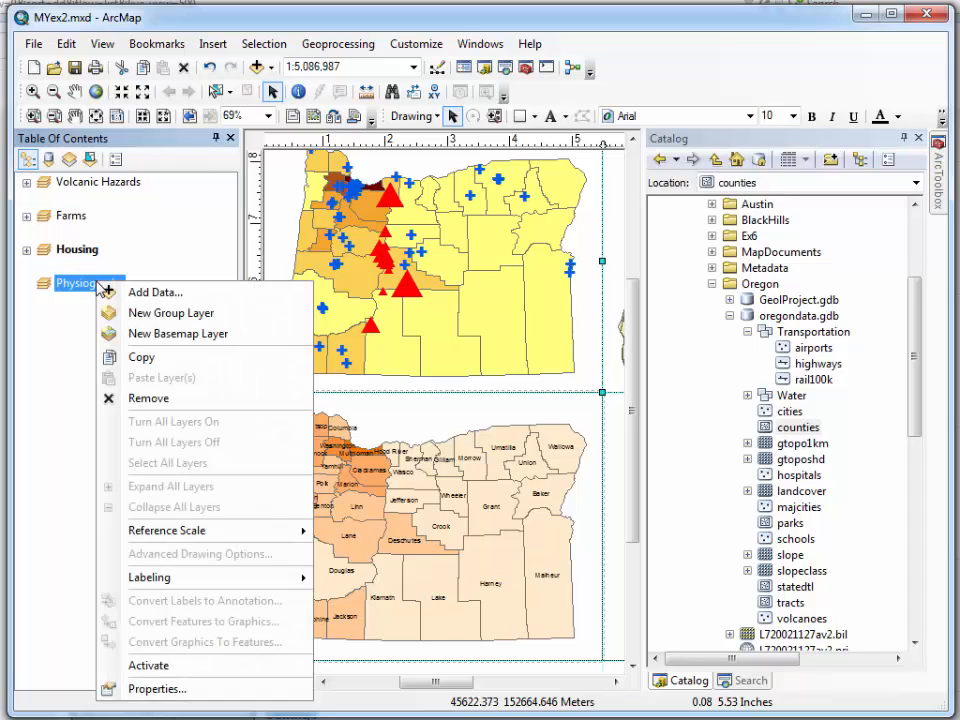
{"action": "left_click", "coordinate": [148, 660]}
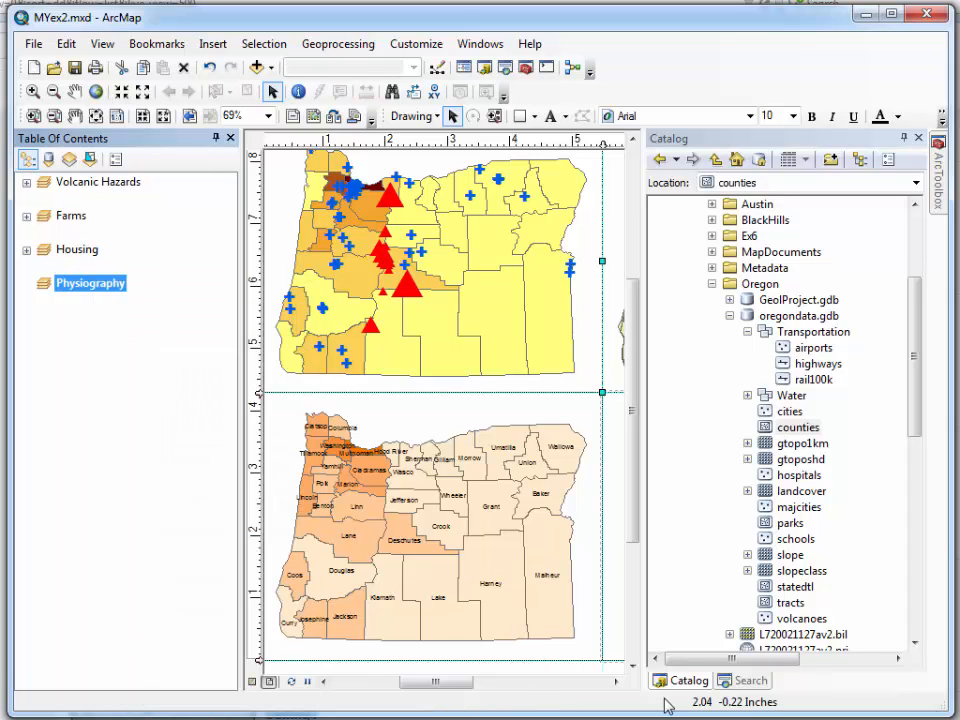
{"action": "left_click", "coordinate": [616, 681]}
{"action": "left_click", "coordinate": [616, 681]}
{"action": "left_click", "coordinate": [616, 681]}
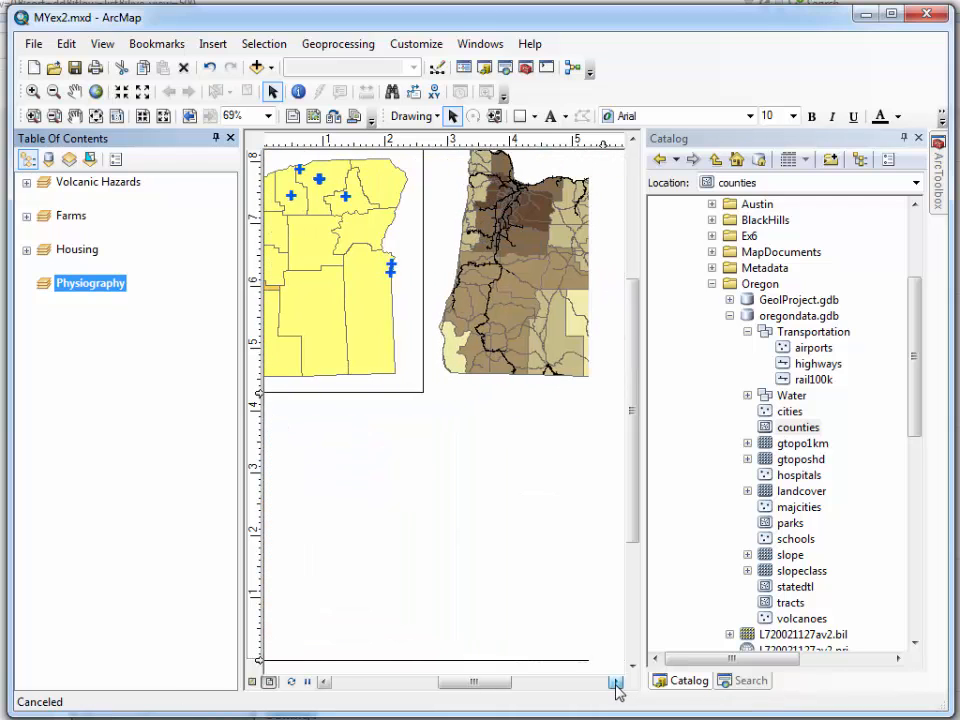
{"action": "left_click", "coordinate": [616, 681]}
{"action": "left_click", "coordinate": [616, 681]}
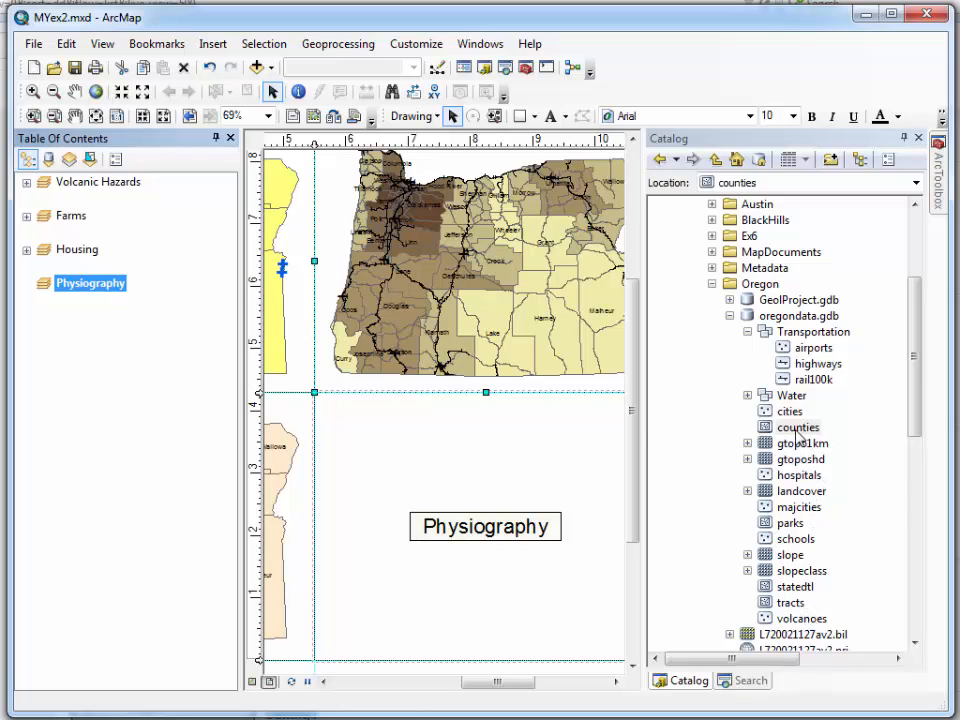
Add the counties and statedtl feature classes from oregondata.gdb to the Physiography data frame
{"action": "left_click_drag", "start_coordinate": [798, 428], "coordinate": [525, 446]}
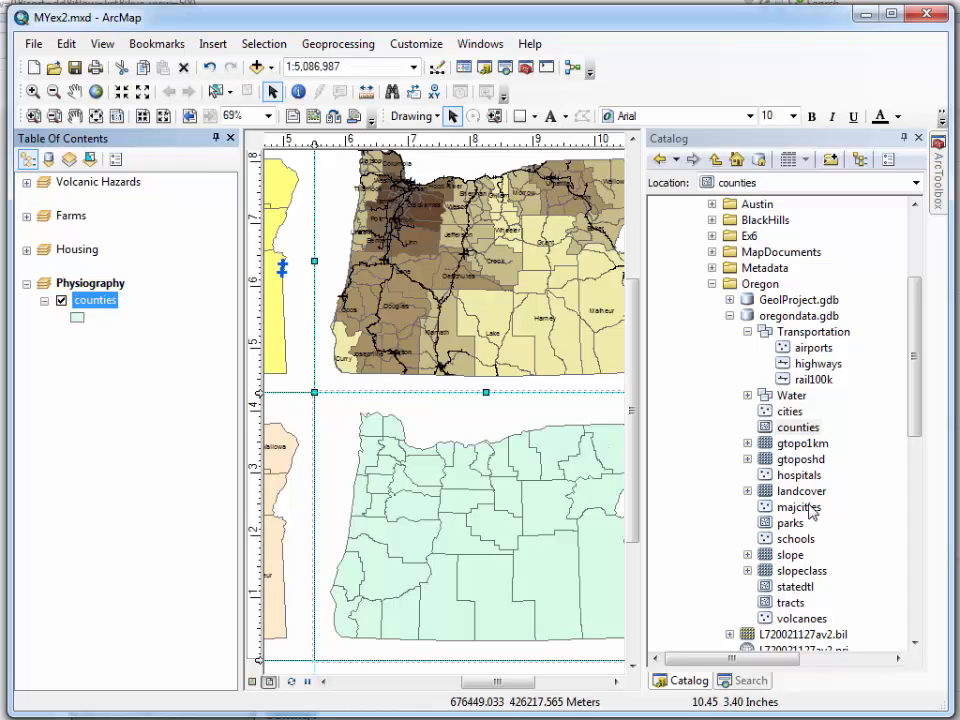
{"action": "left_click_drag", "start_coordinate": [782, 586], "coordinate": [540, 543]}
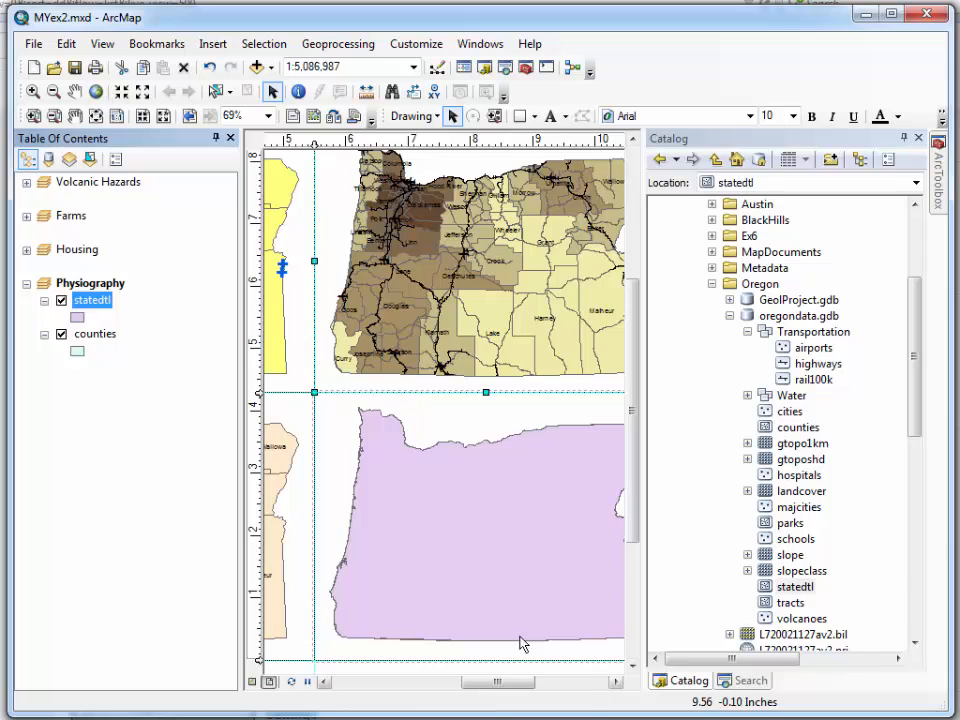
{"action": "left_click", "coordinate": [617, 681]}
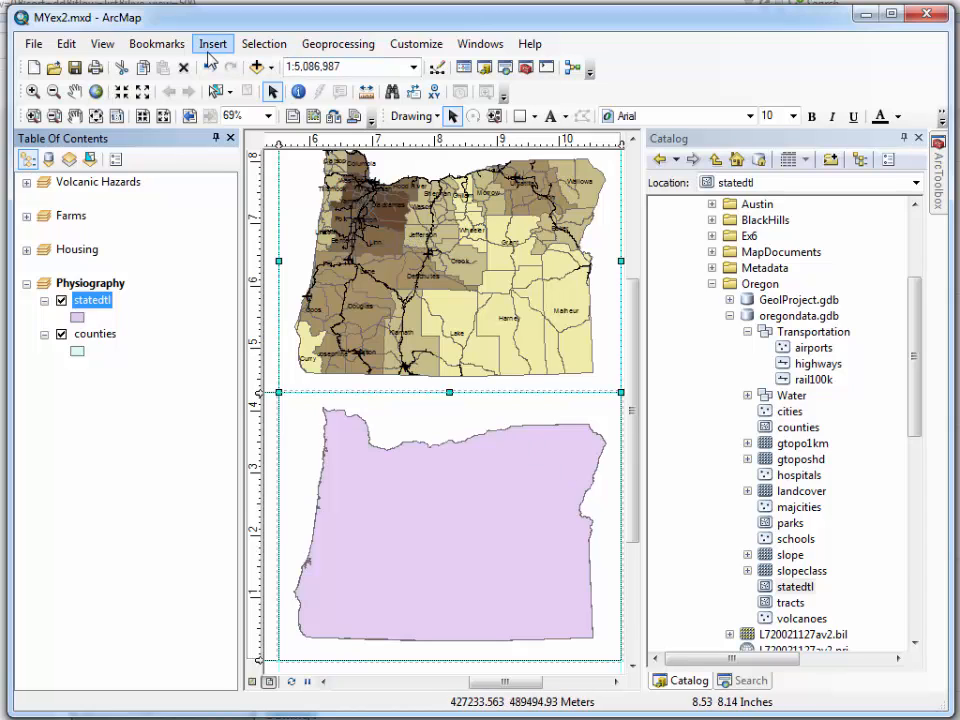
Search ArcGIS Online for world imagery and add the World Imagery map service to the Physiography data frame
{"action": "left_click", "coordinate": [271, 68]}
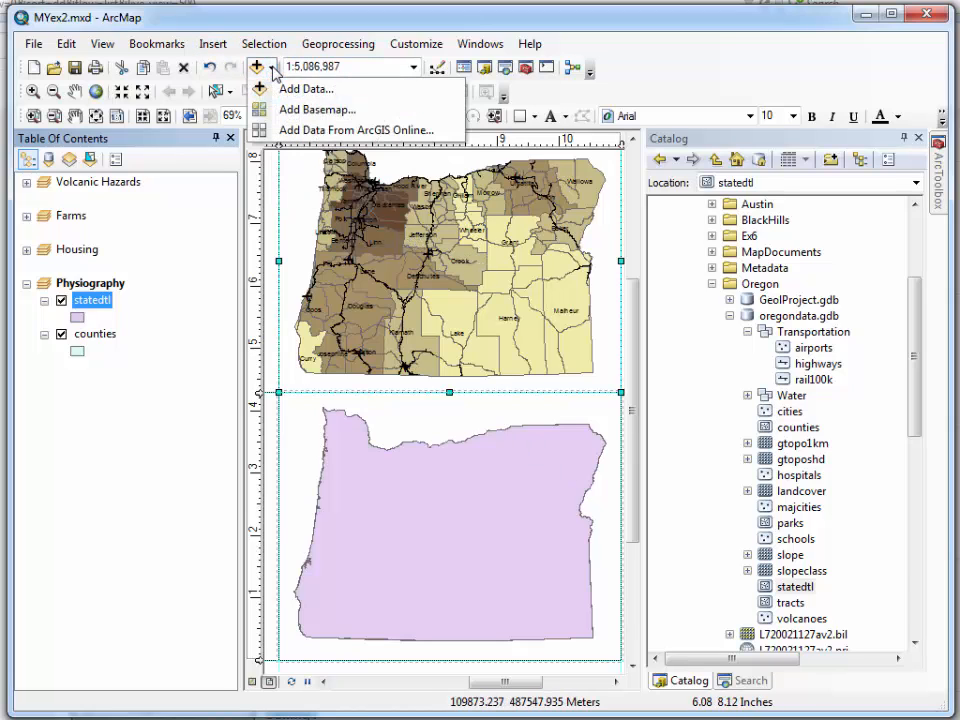
{"action": "left_click", "coordinate": [312, 131]}
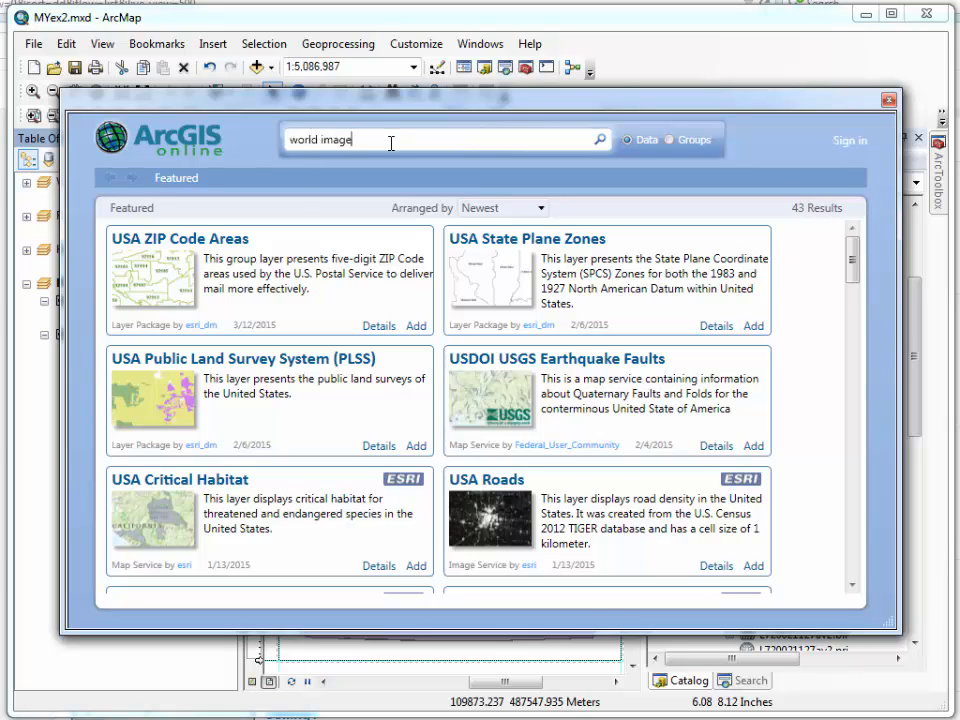
{"action": "key", "text": "Return"}
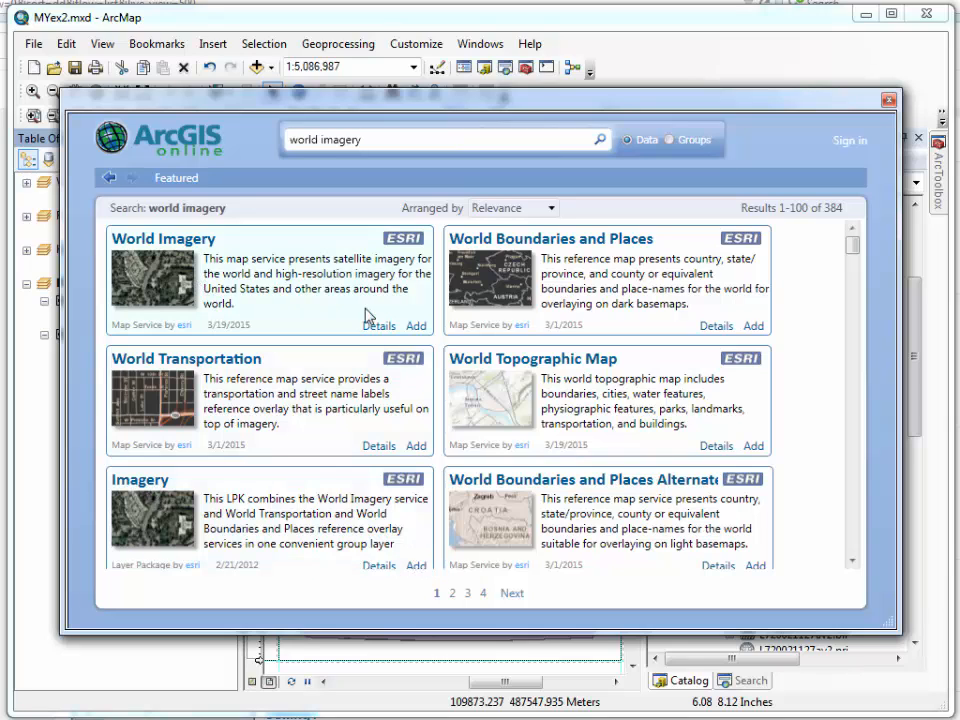
{"action": "left_click", "coordinate": [416, 327]}
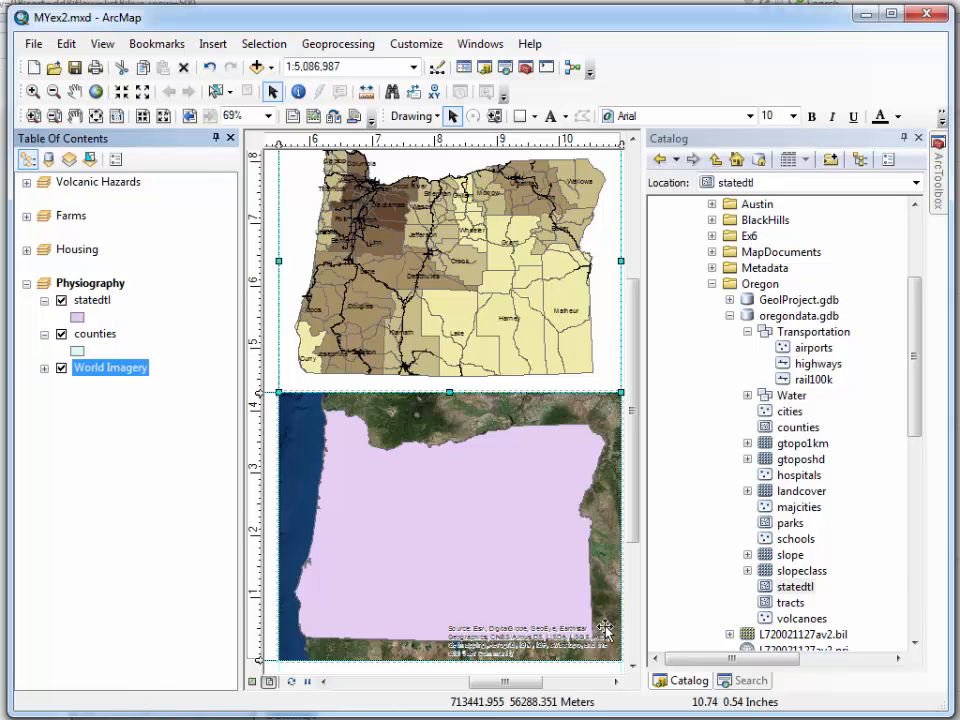
Symbolize the statedtl layer with the Hollow symbol, a white outline and an increased outline width
{"action": "left_click", "coordinate": [77, 317]}
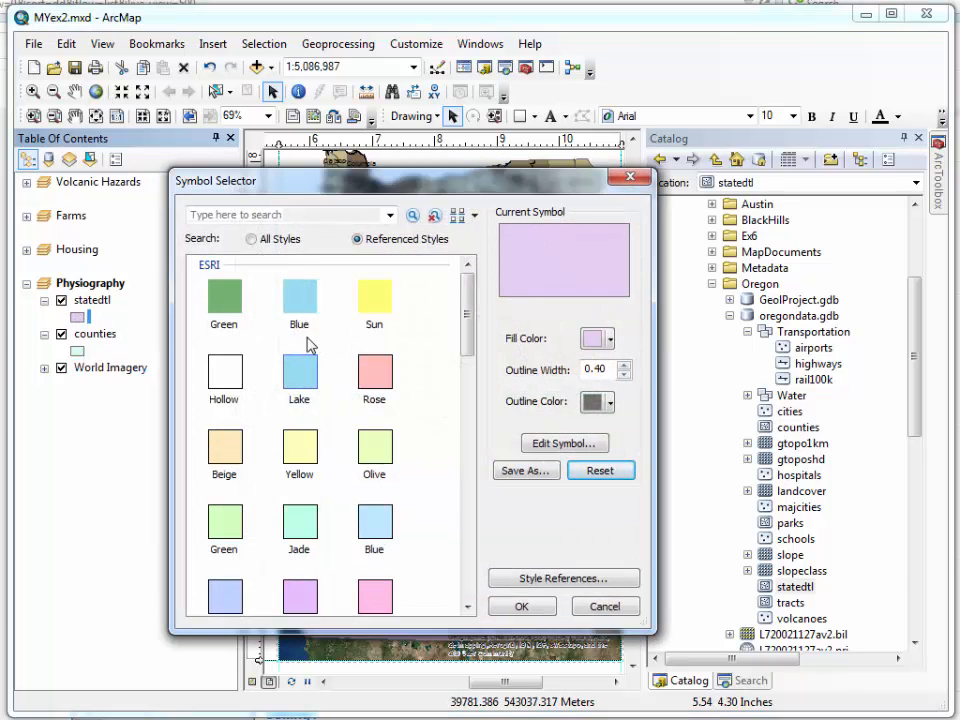
{"action": "left_click", "coordinate": [230, 375]}
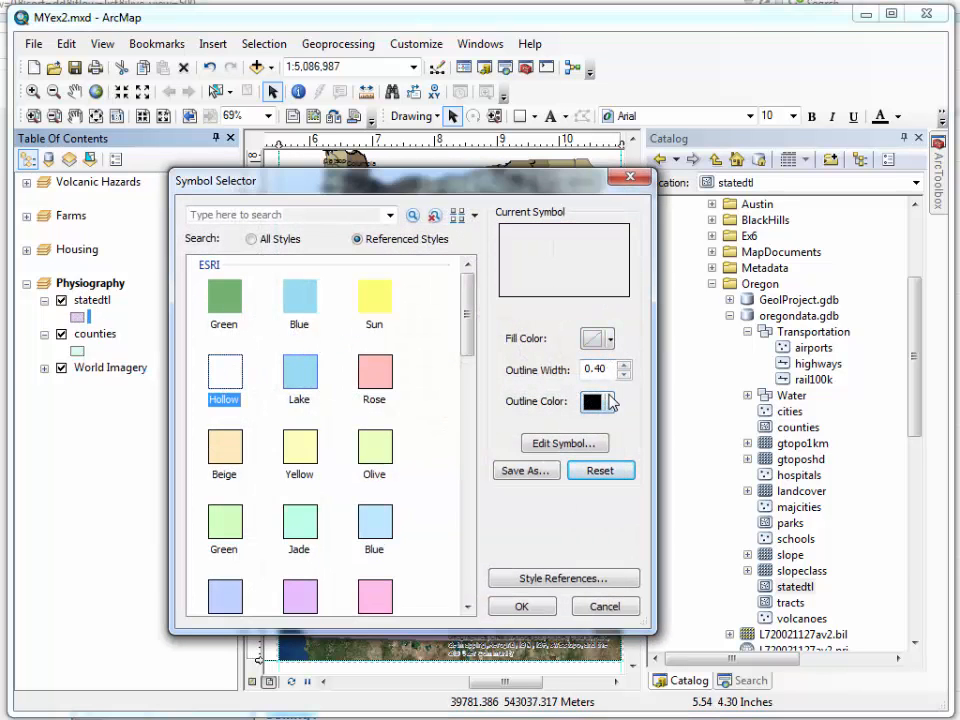
{"action": "left_click", "coordinate": [613, 402]}
{"action": "left_click", "coordinate": [601, 454]}
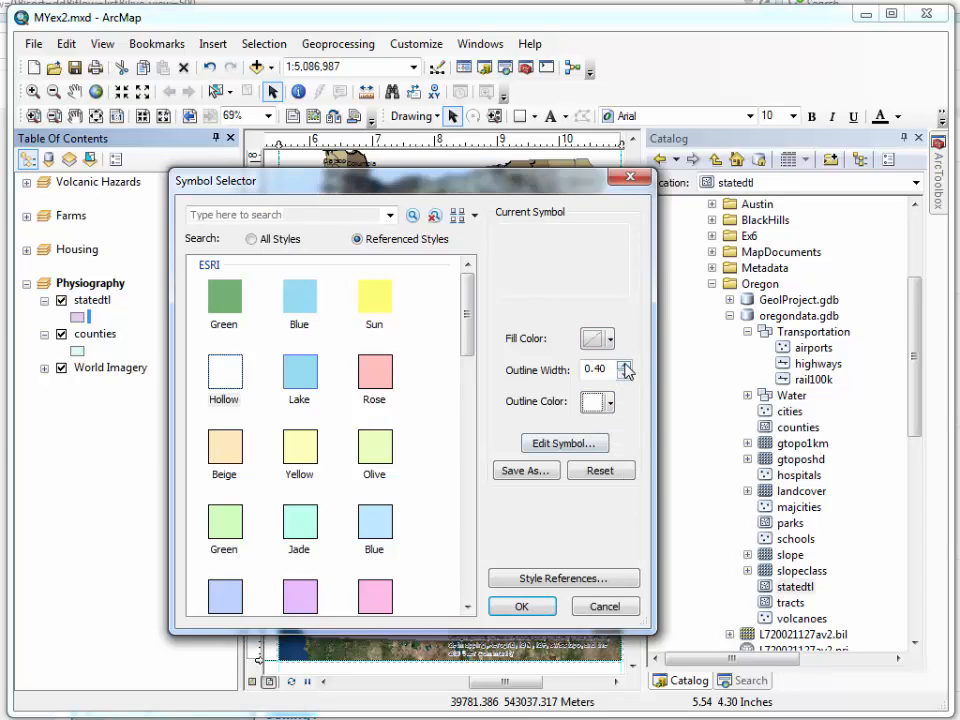
{"action": "left_click", "coordinate": [625, 366]}
{"action": "left_click", "coordinate": [527, 606]}
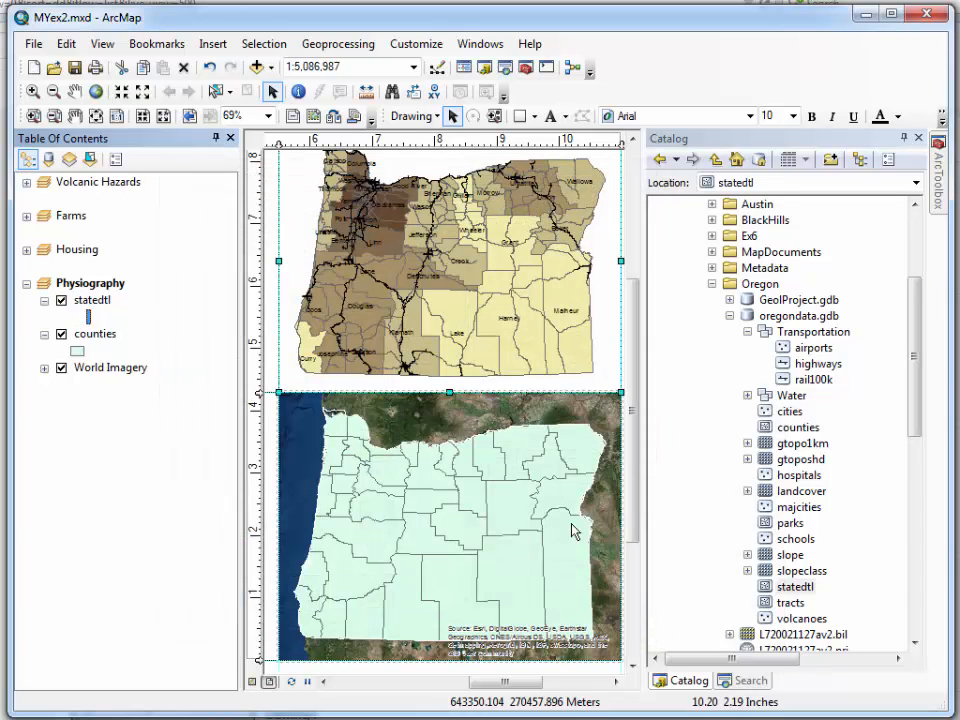
Symbolize the Physiography counties layer with the Hollow symbol and a Solar Yellow outline
{"action": "left_click", "coordinate": [77, 351]}
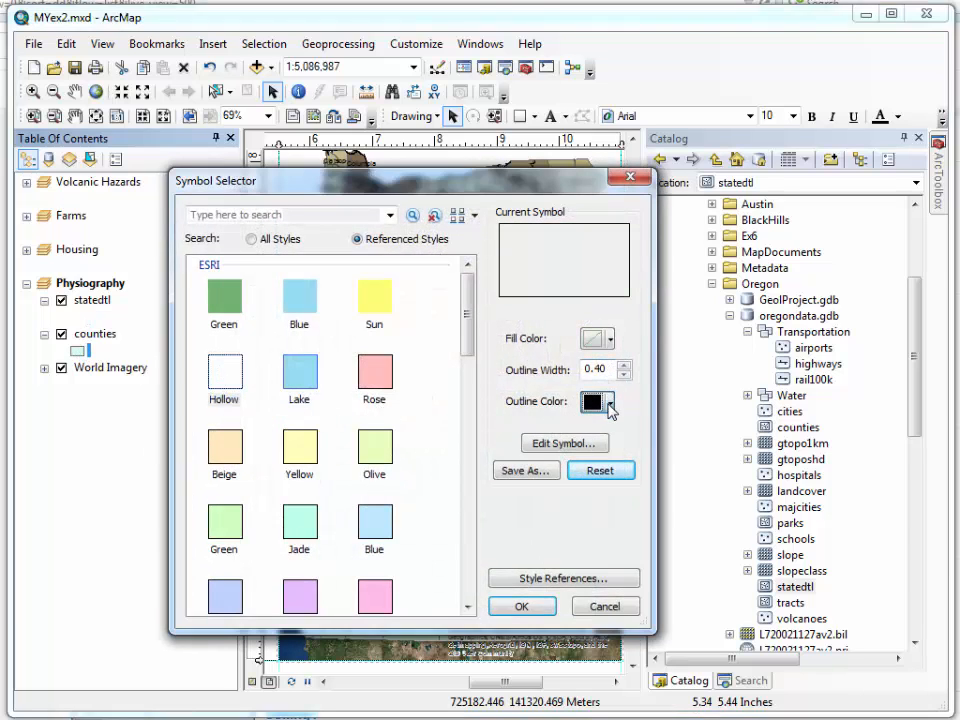
{"action": "left_click", "coordinate": [610, 402]}
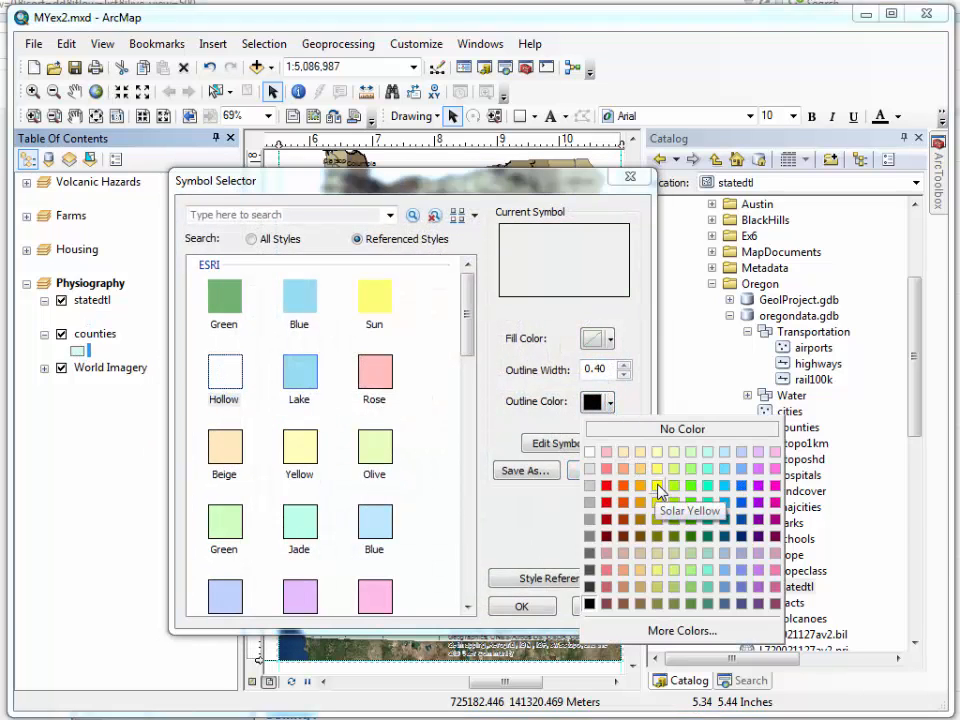
{"action": "left_click", "coordinate": [657, 488]}
{"action": "left_click", "coordinate": [538, 607]}
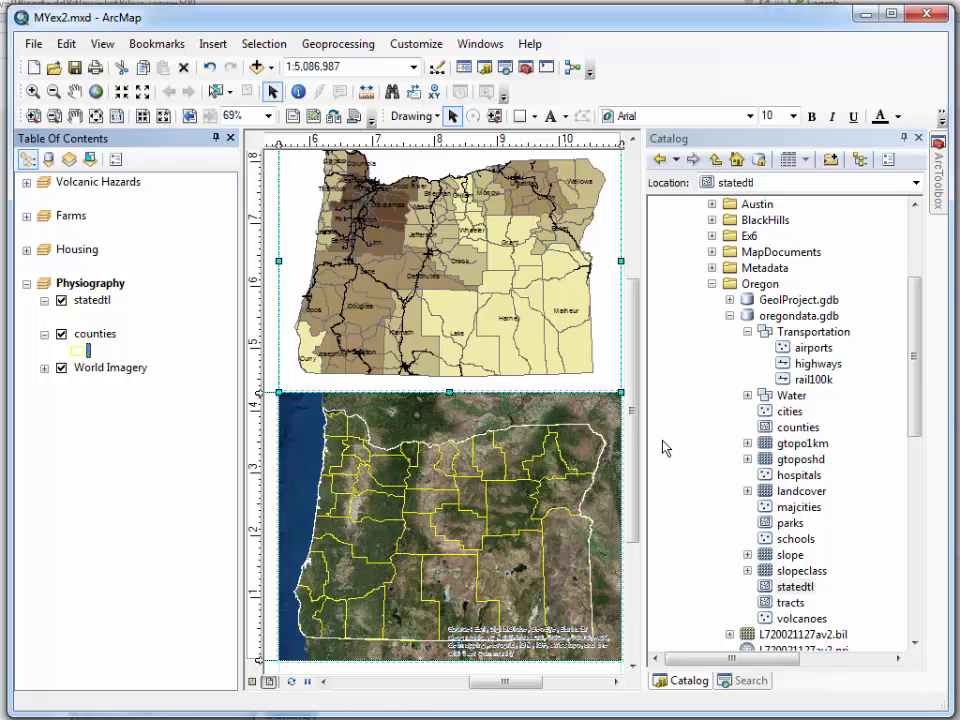
Auto-hide the Catalog window, float the Layout toolbar and zoom the layout to the whole page
{"action": "left_click", "coordinate": [904, 137]}
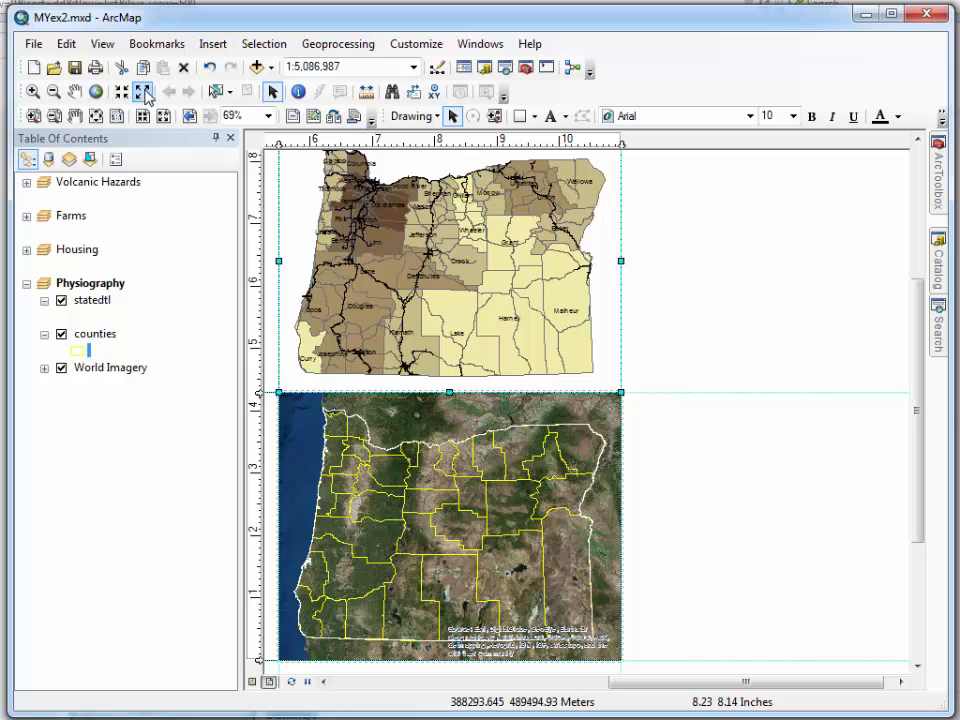
{"action": "left_click_drag", "start_coordinate": [21, 114], "coordinate": [303, 181]}
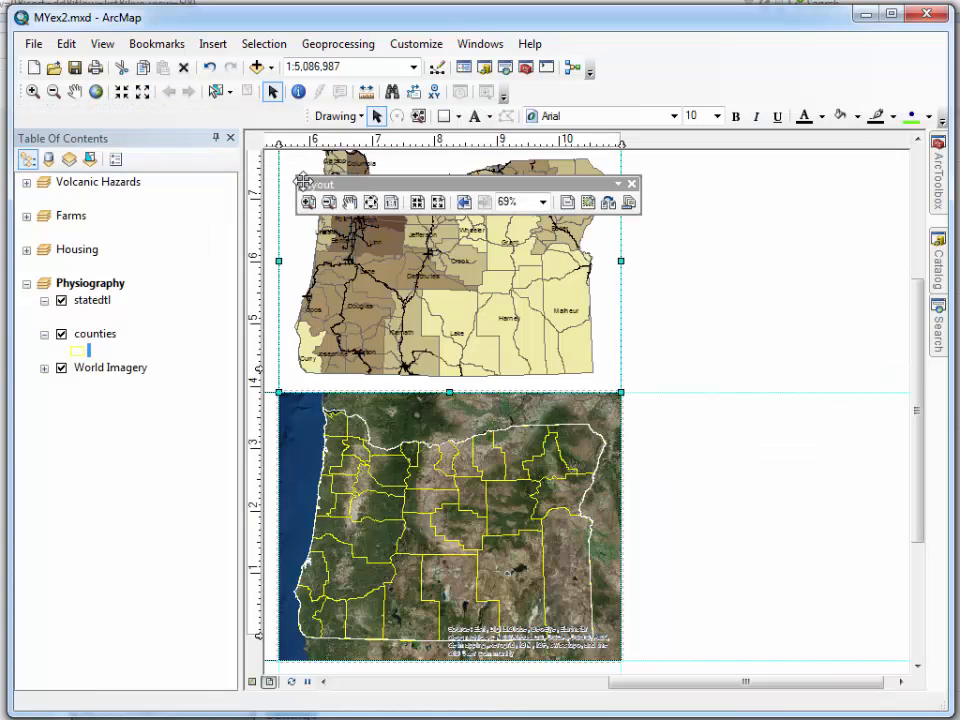
{"action": "left_click", "coordinate": [418, 202]}
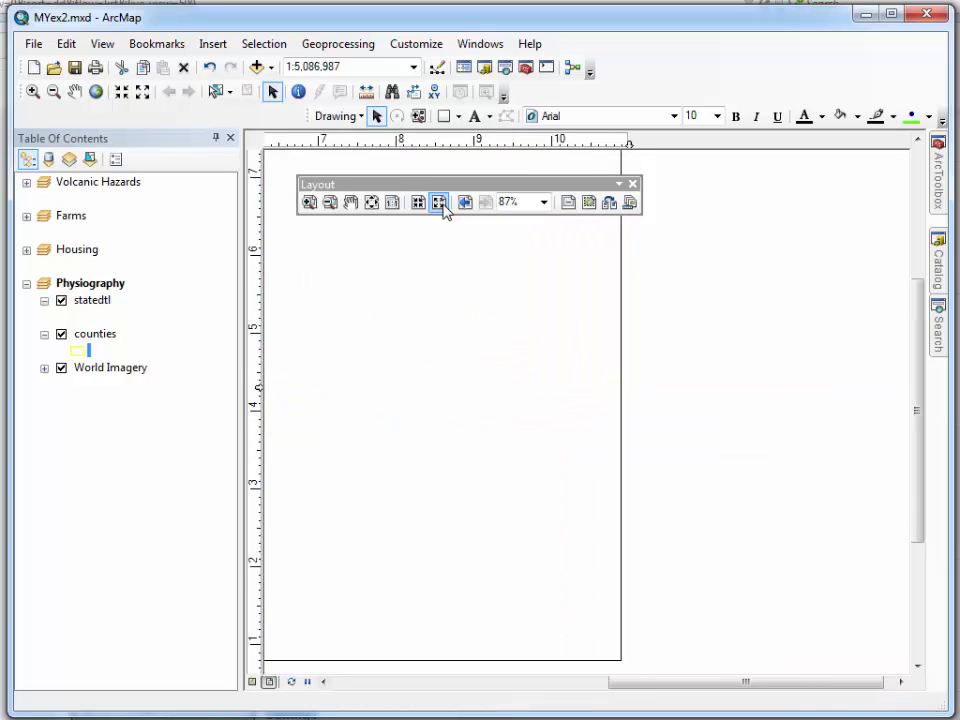
{"action": "left_click", "coordinate": [439, 202]}
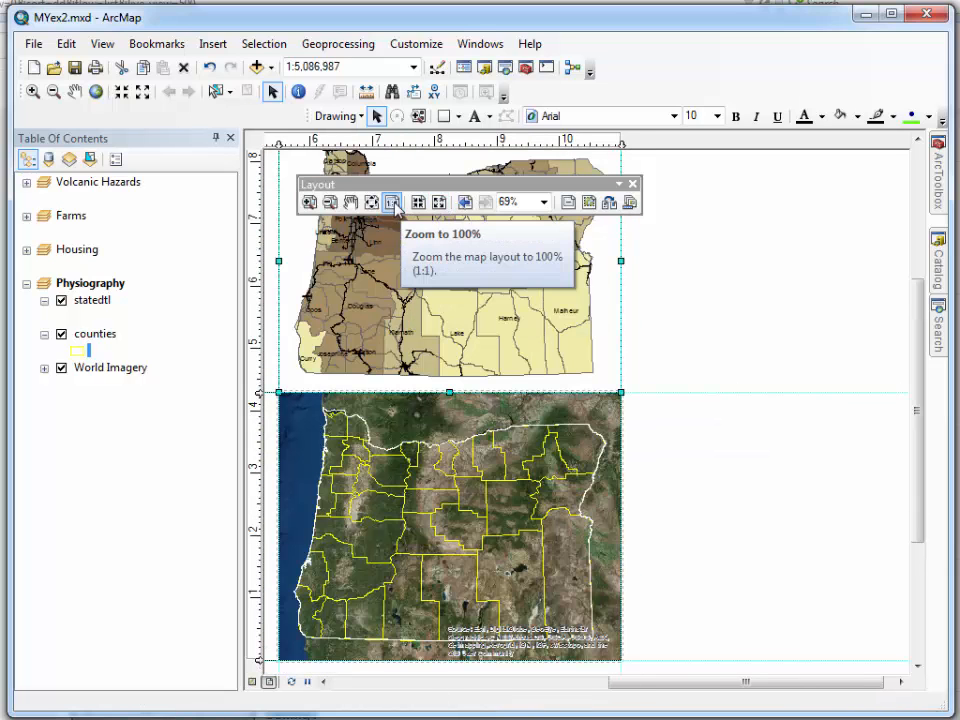
{"action": "left_click", "coordinate": [371, 203]}
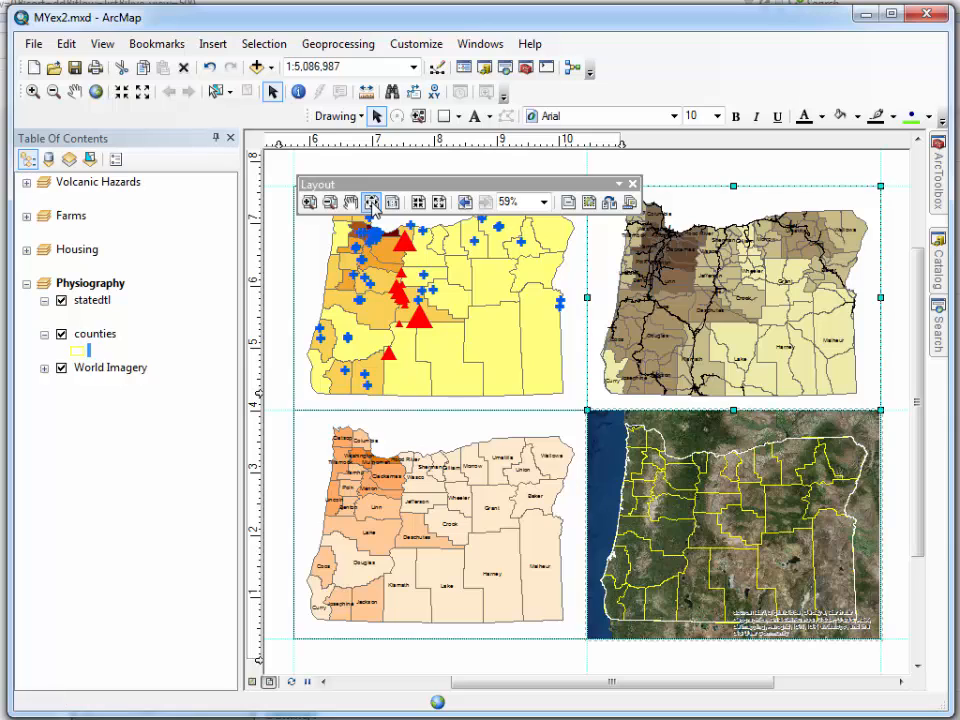
{"action": "left_click_drag", "start_coordinate": [381, 184], "coordinate": [385, 163]}
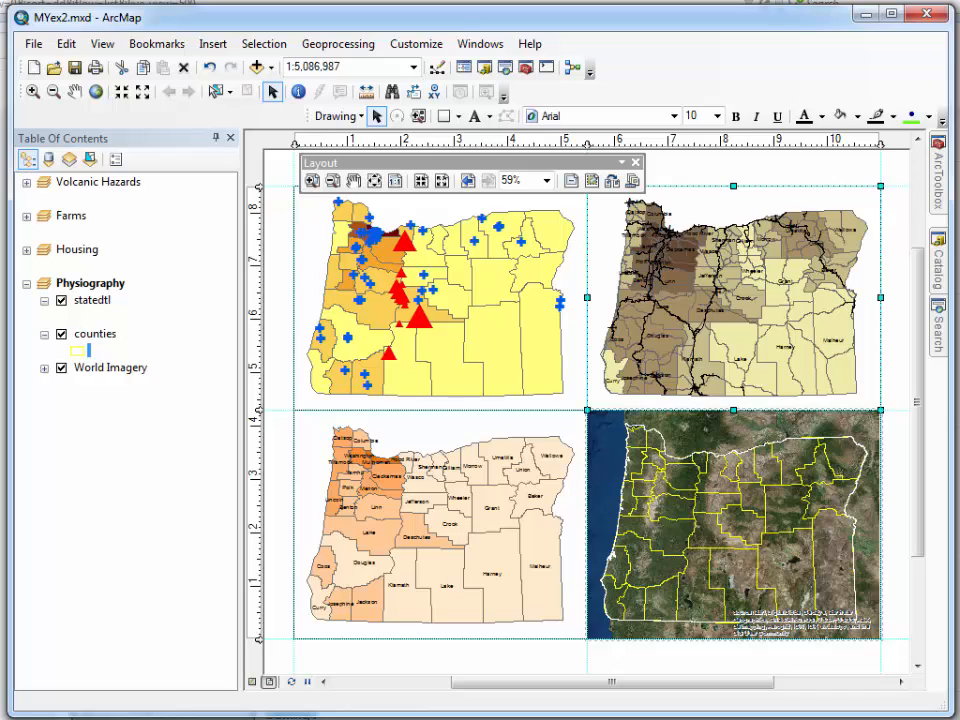
Insert a text element with the map author's full name and place it above the Farms map
{"action": "left_click", "coordinate": [220, 46]}
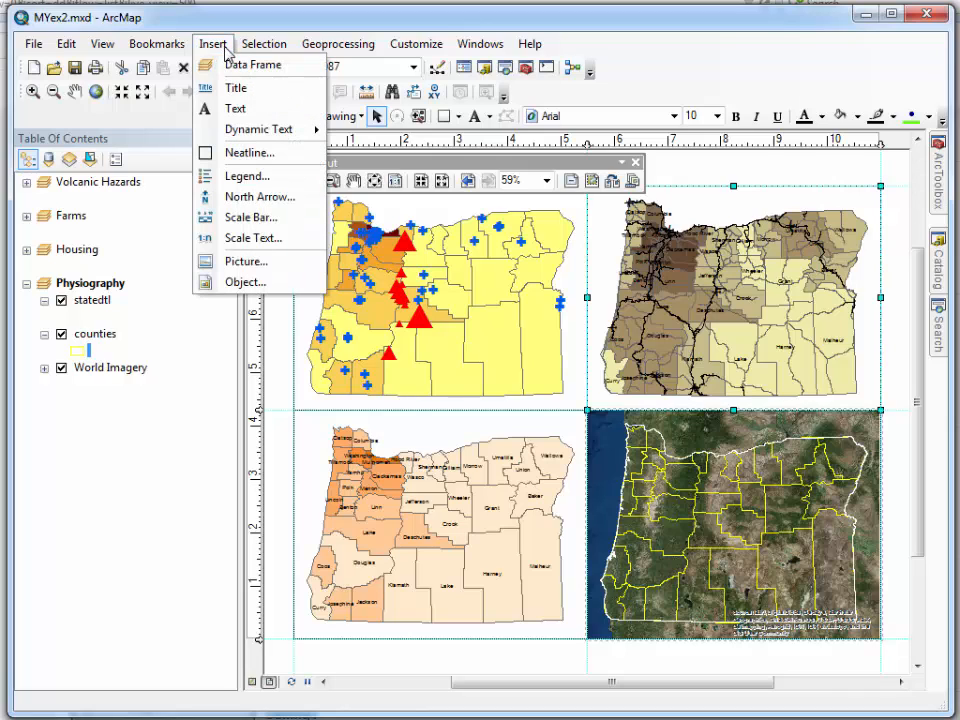
{"action": "left_click", "coordinate": [232, 111]}
{"action": "left_click", "coordinate": [494, 372]}
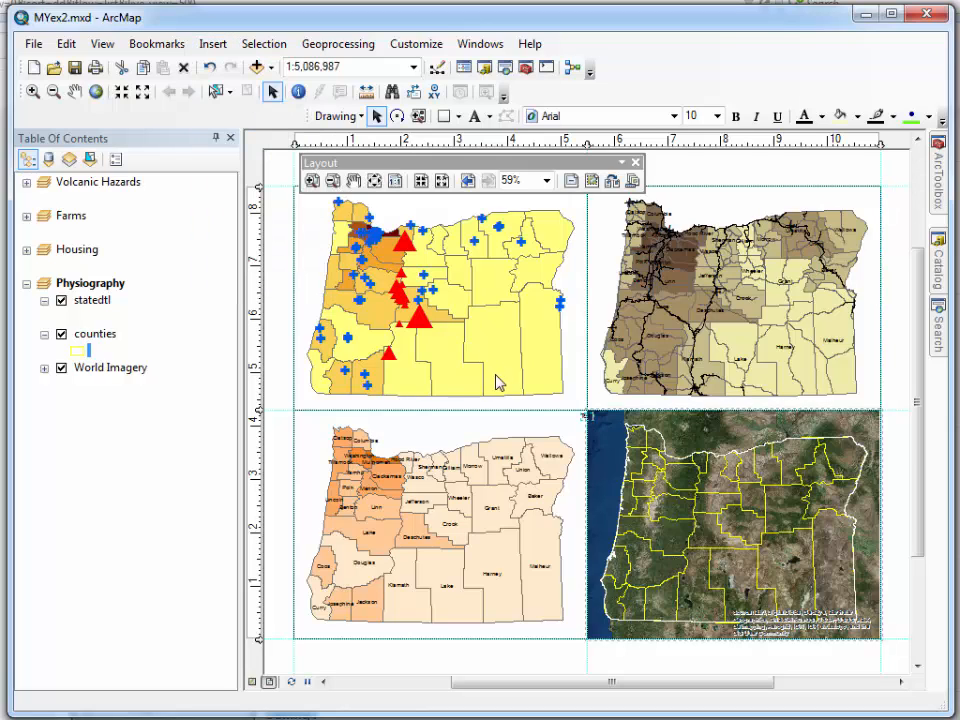
{"action": "left_click", "coordinate": [588, 415]}
{"action": "type", "text": "Kendall Casey"}
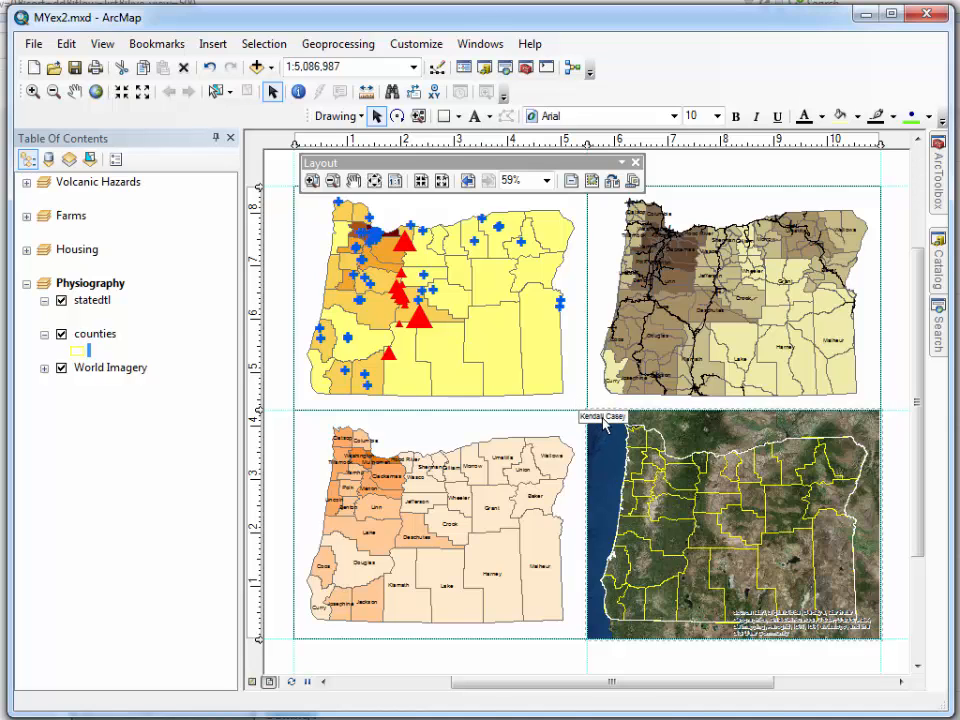
{"action": "left_click", "coordinate": [600, 421]}
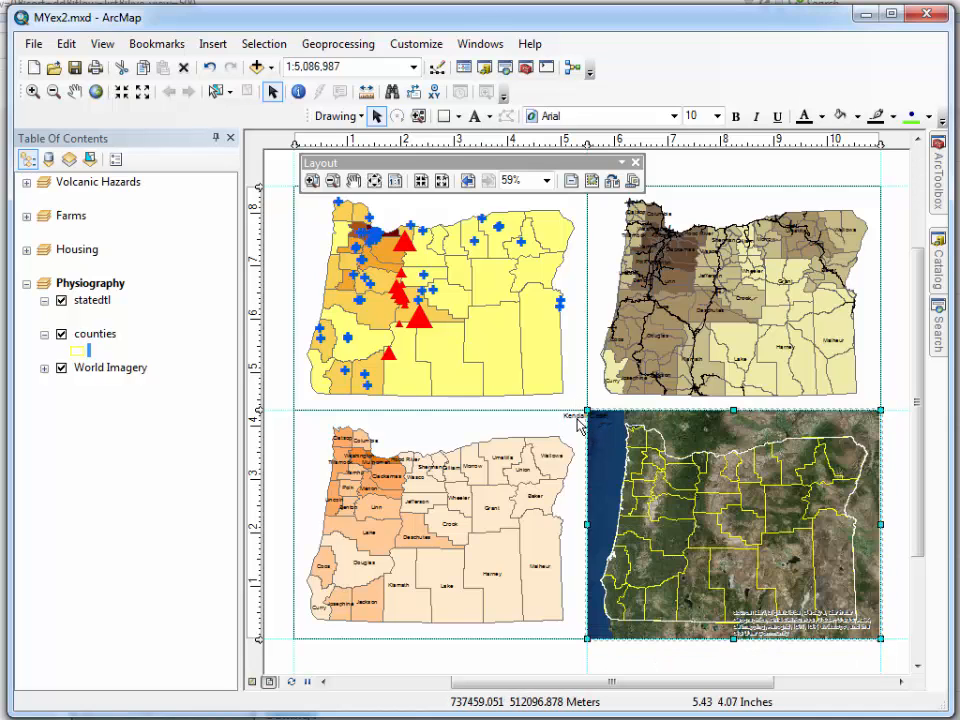
{"action": "left_click_drag", "start_coordinate": [577, 418], "coordinate": [728, 201]}
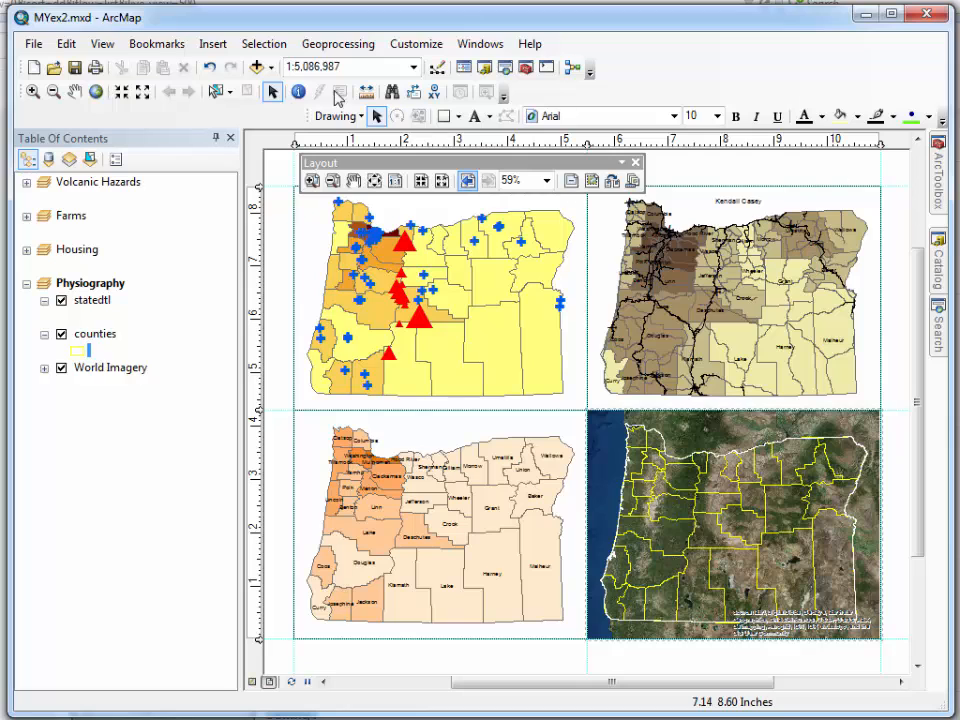
Export the layout as MYex2.pdf to the MapDocuments folder at 300 dpi
{"action": "left_click", "coordinate": [33, 46]}
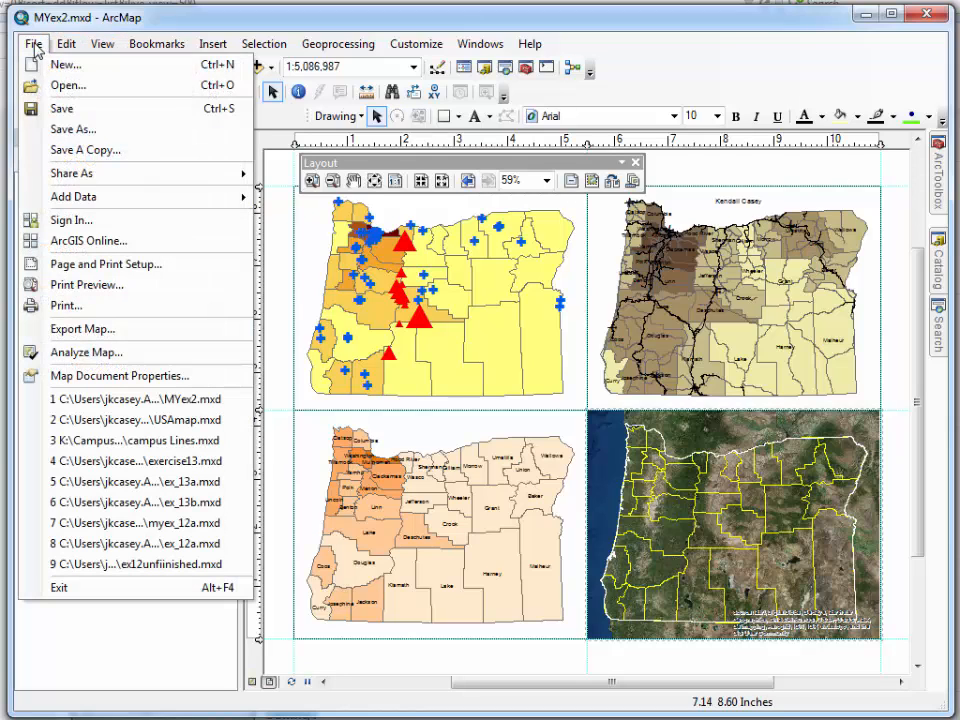
{"action": "left_click", "coordinate": [87, 330]}
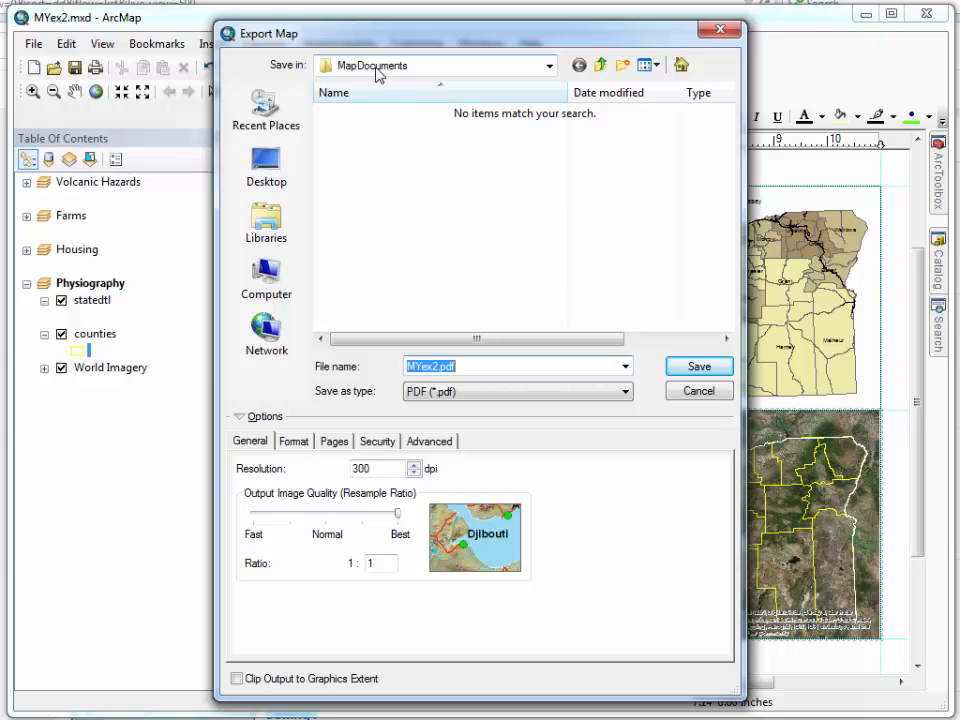
{"action": "left_click", "coordinate": [718, 370]}
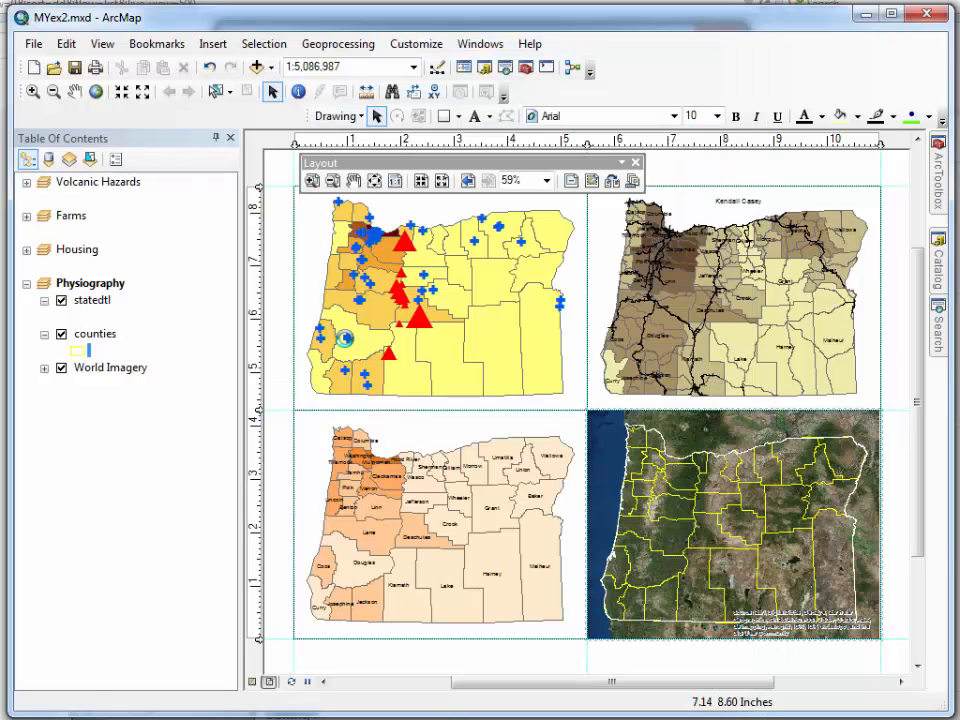